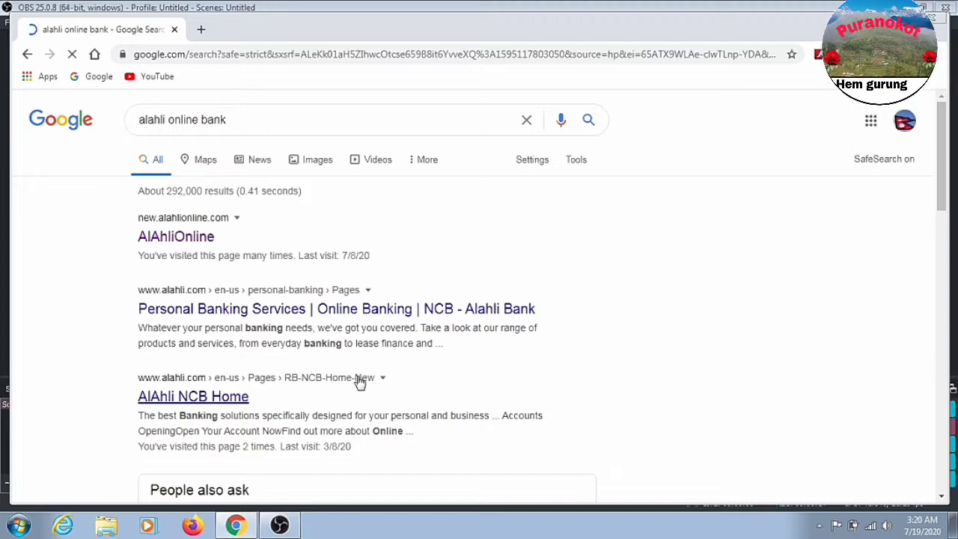
Open the AlAhliOnline (new.alahlionline.com) result from the Google search listing
scroll(359, 382, down, 1)
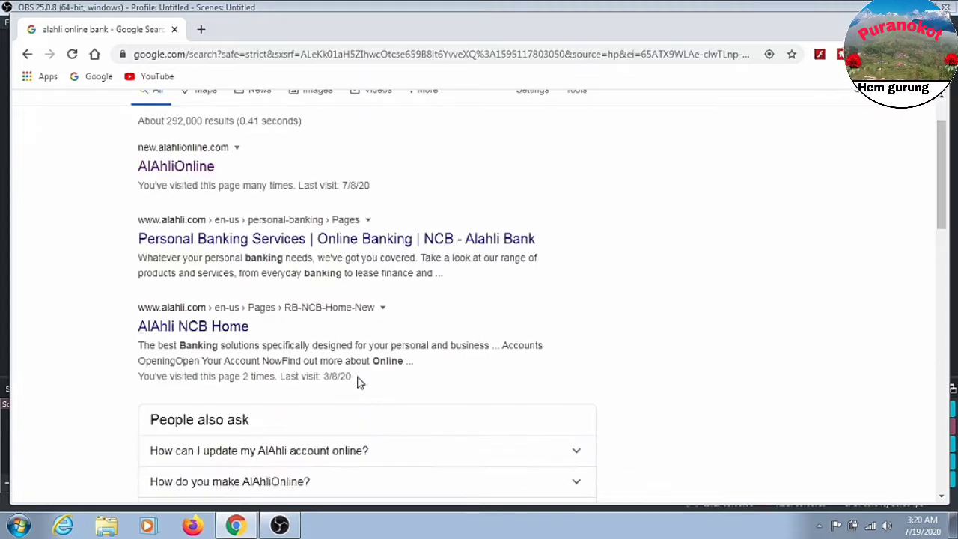
click(205, 174)
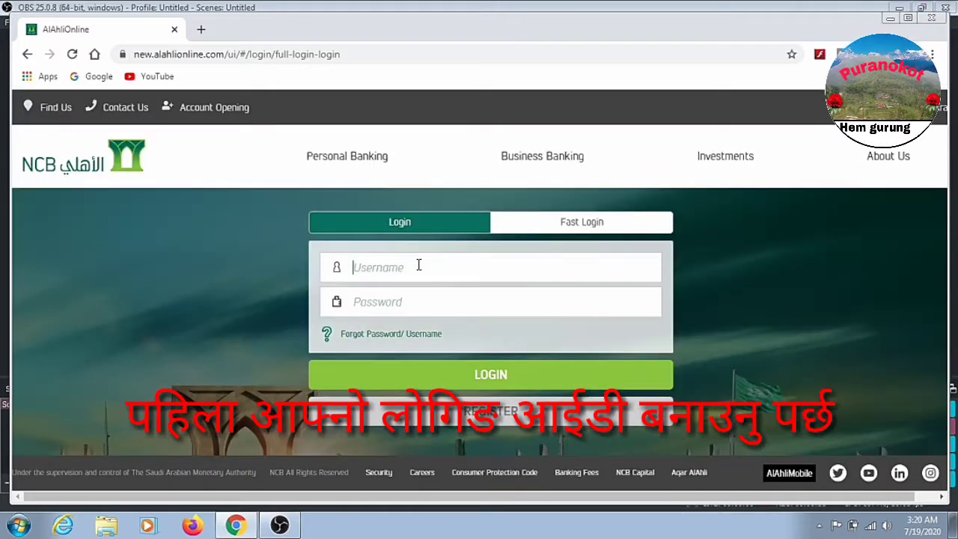
Log in with the saved autofill username and the account password
click(419, 265)
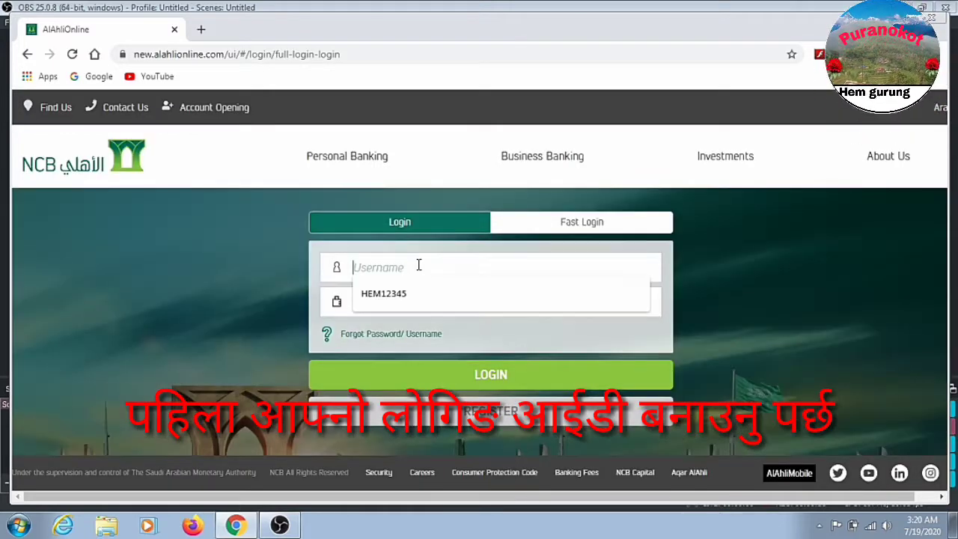
click(403, 298)
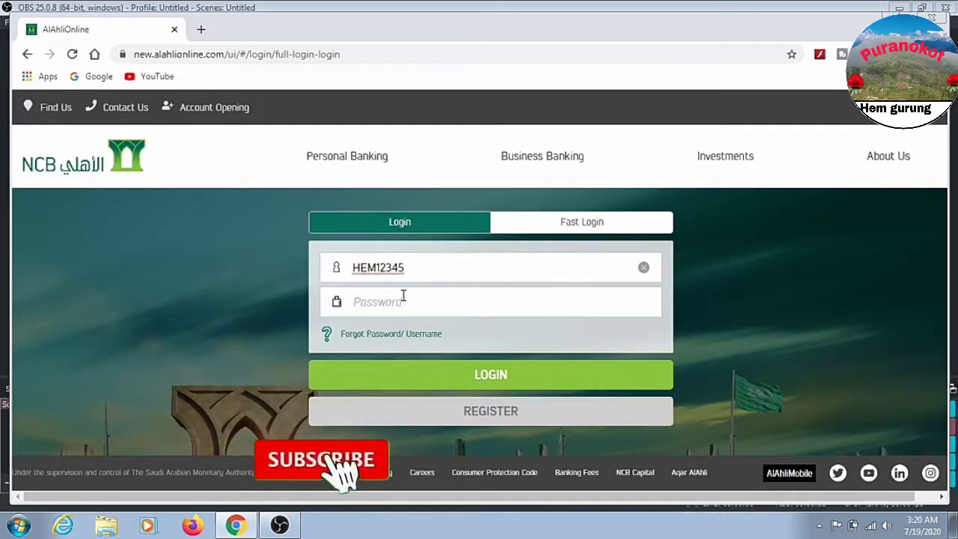
click(404, 299)
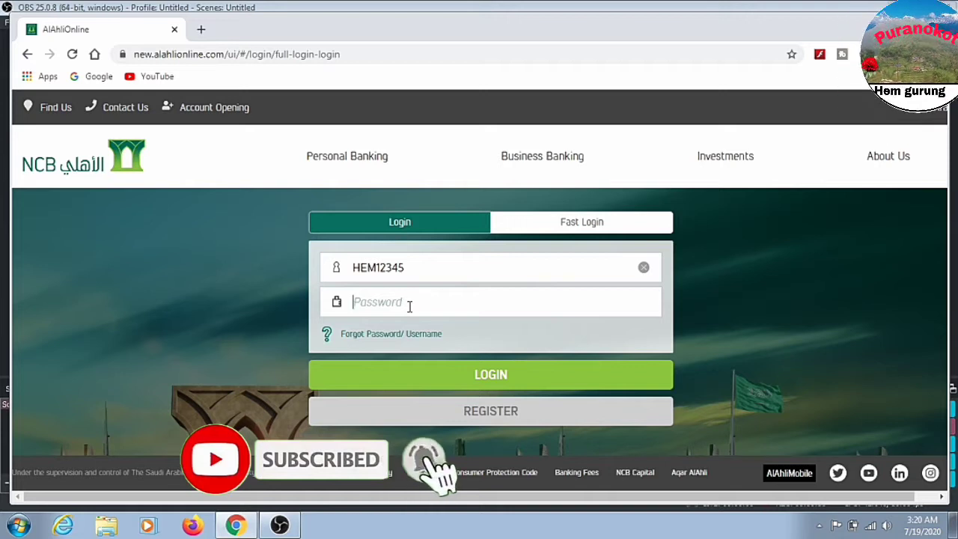
text(•••)
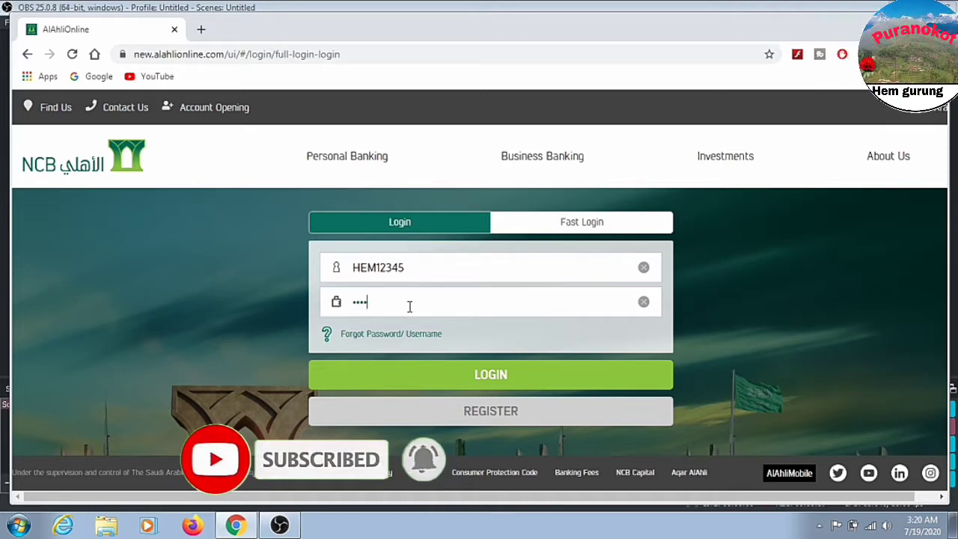
text(•••••)
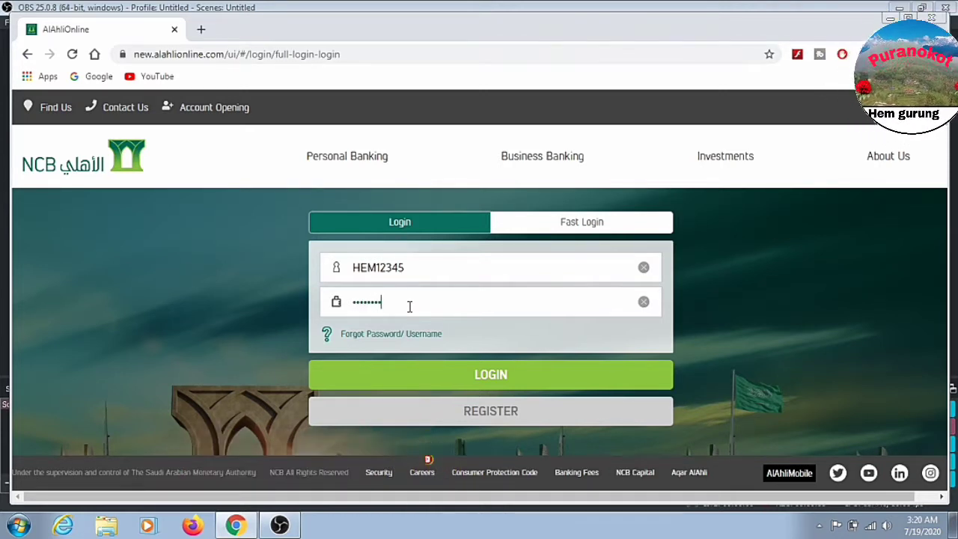
click(474, 379)
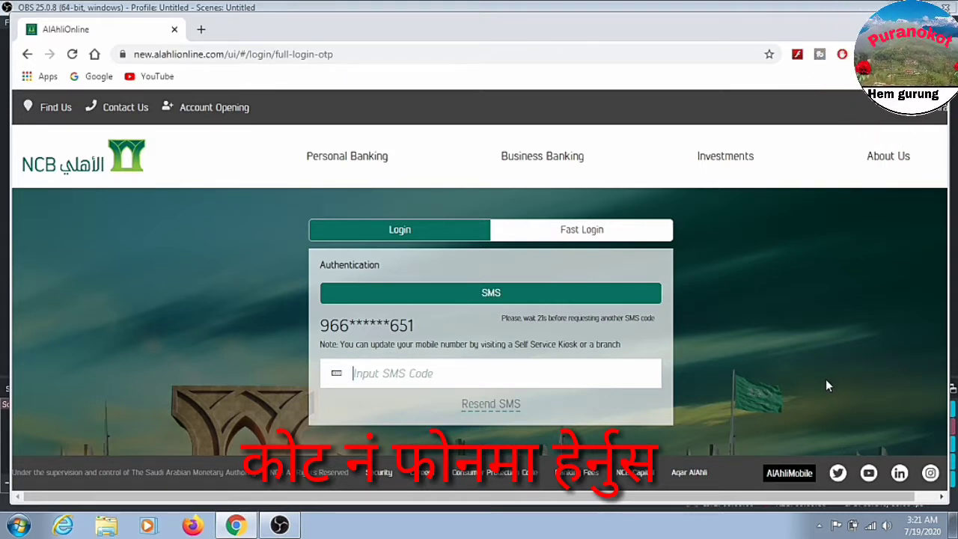
Enter the SMS verification code into the Input SMS Code field and submit it
text(4)
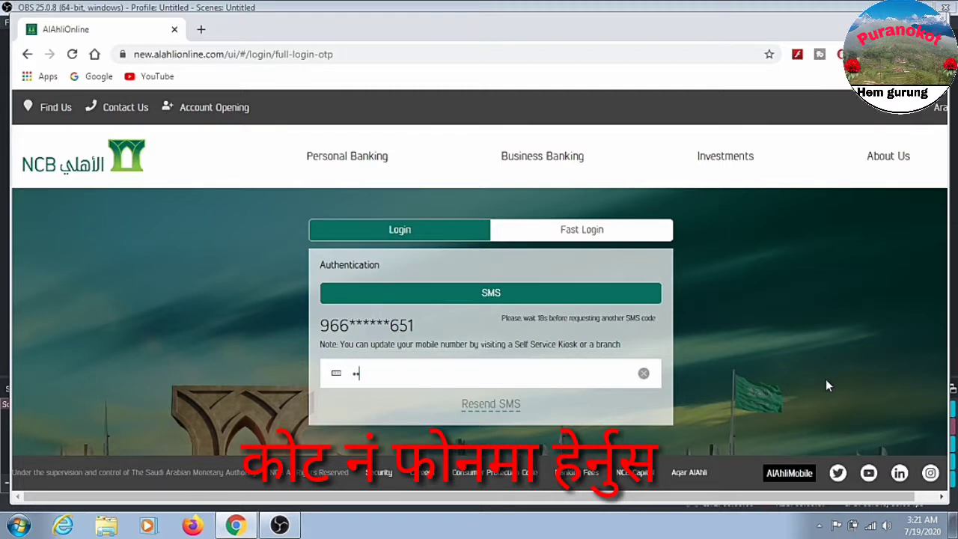
key(Return)
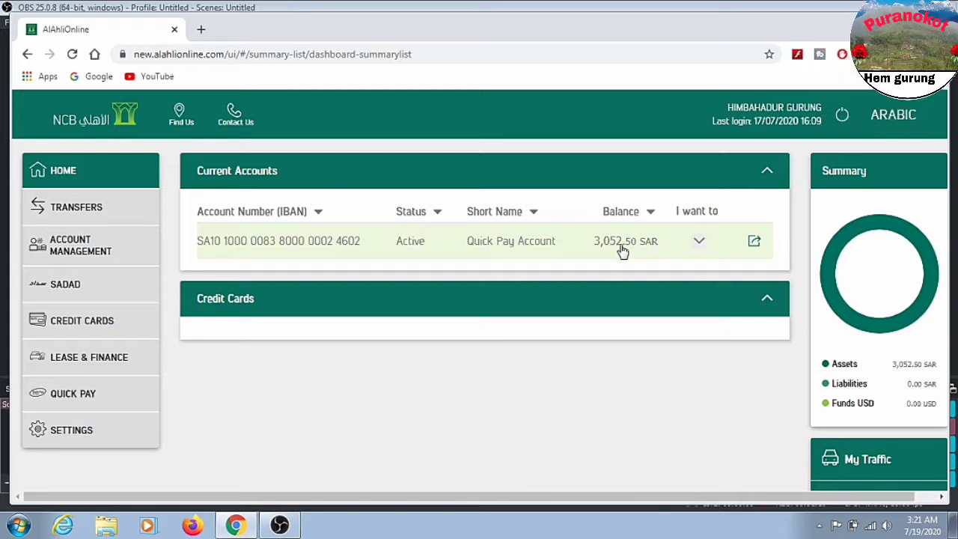
Expand QUICK PAY in the dashboard sidebar to show its Beneficiaries, Transfer and Transaction History entries
click(76, 328)
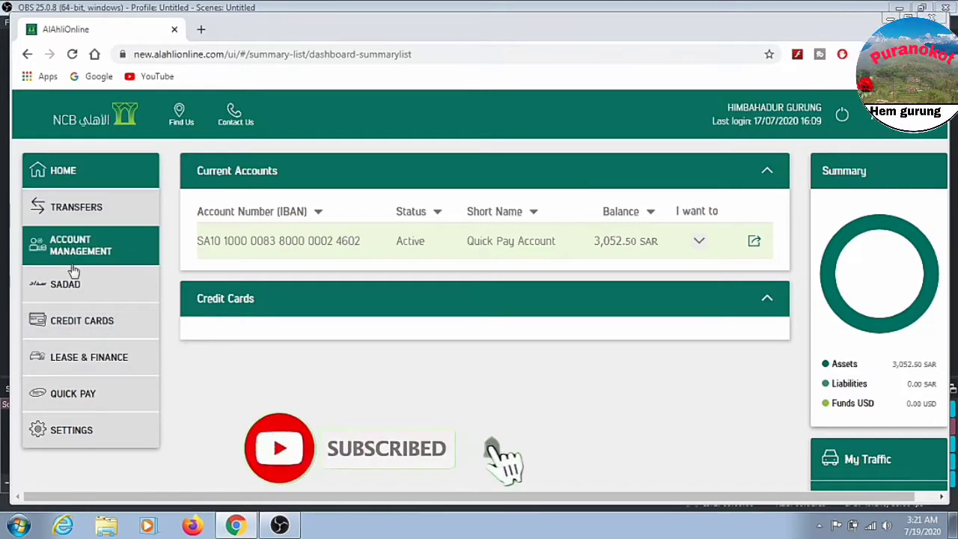
click(94, 400)
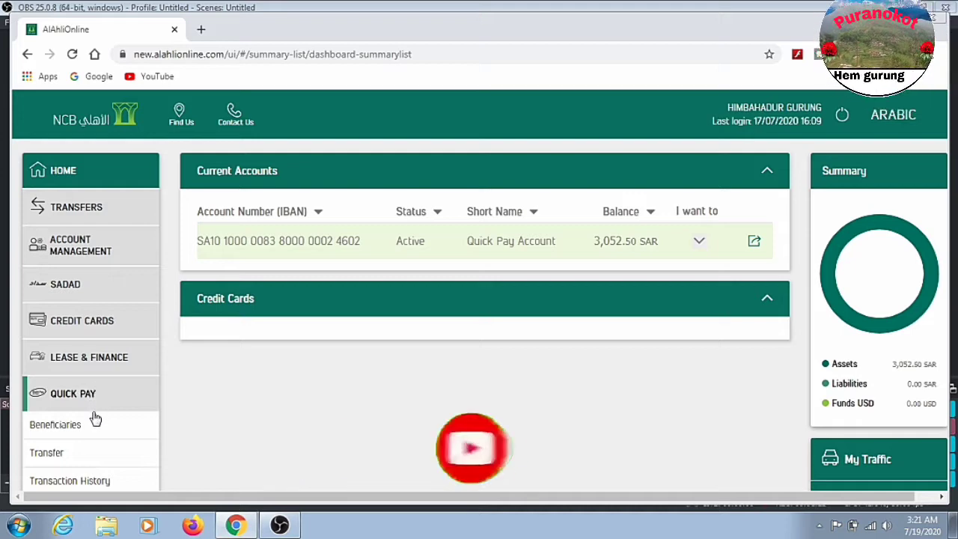
Start a Quick Pay Transfer and select the MONEYGRAM PICKUP beneficiary in Nepal
click(71, 455)
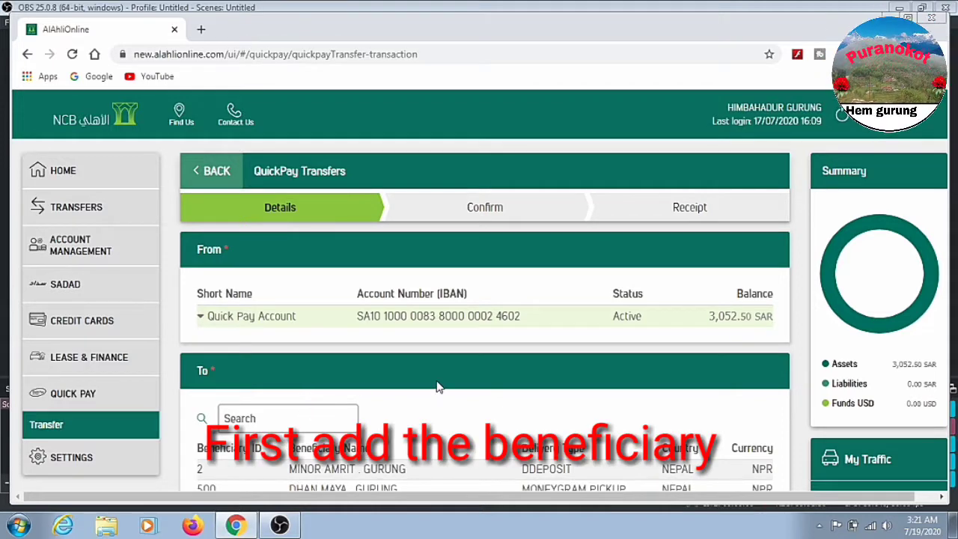
scroll(438, 387, down, 2)
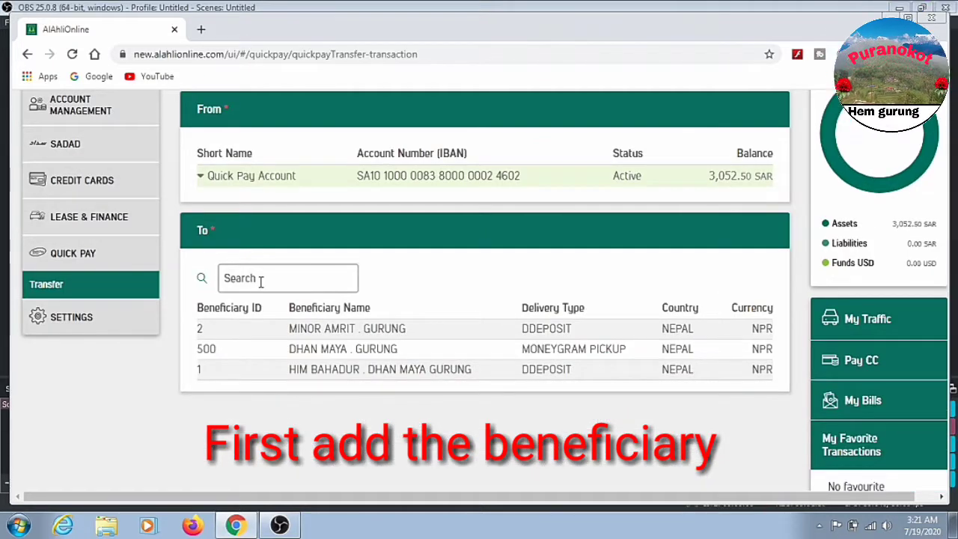
click(263, 278)
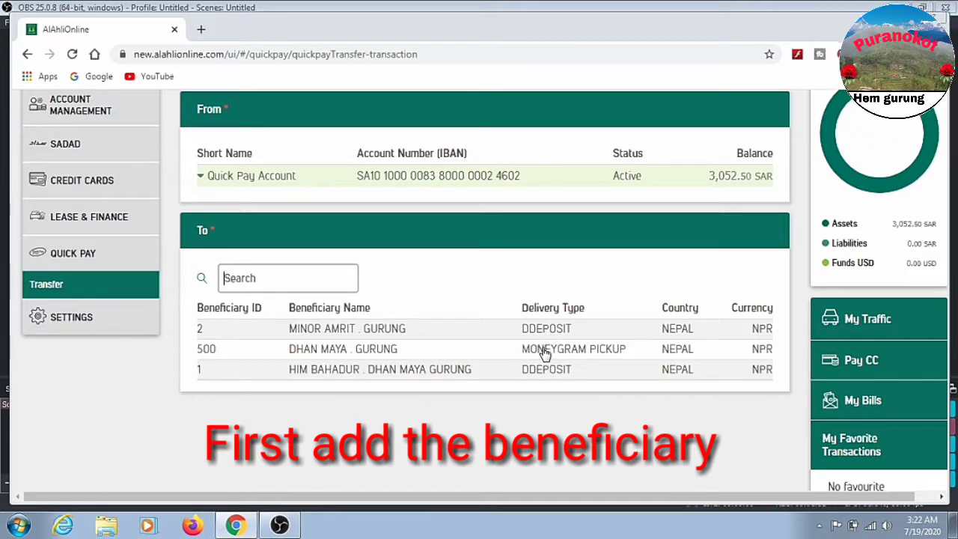
click(208, 346)
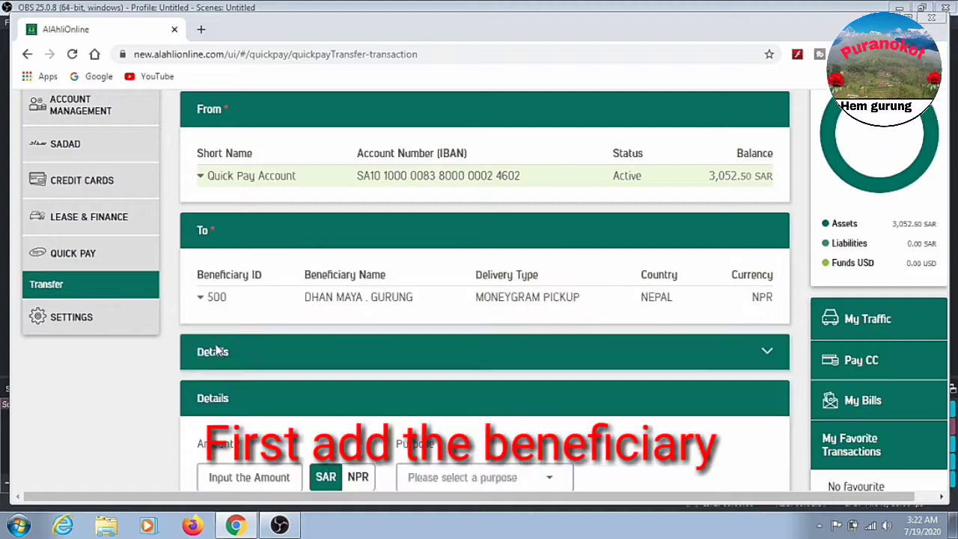
Enter a 3000 transfer amount, switching the currency to NPR and back to SAR
scroll(535, 374, down, 2)
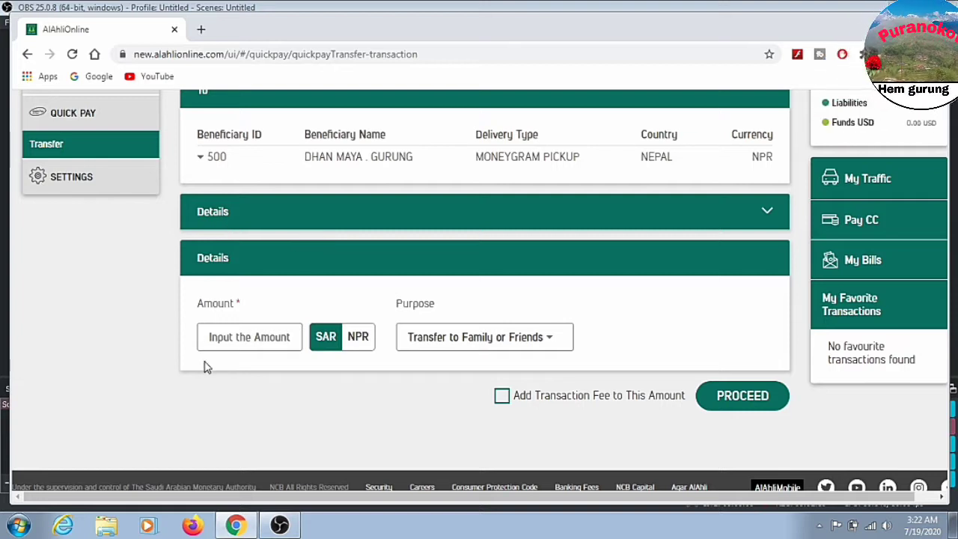
click(294, 341)
text(3000)
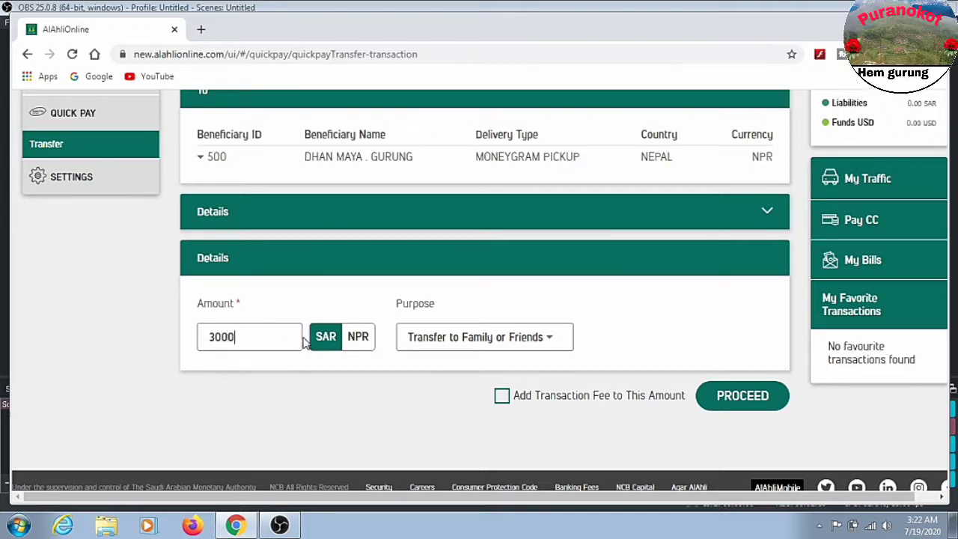
click(356, 342)
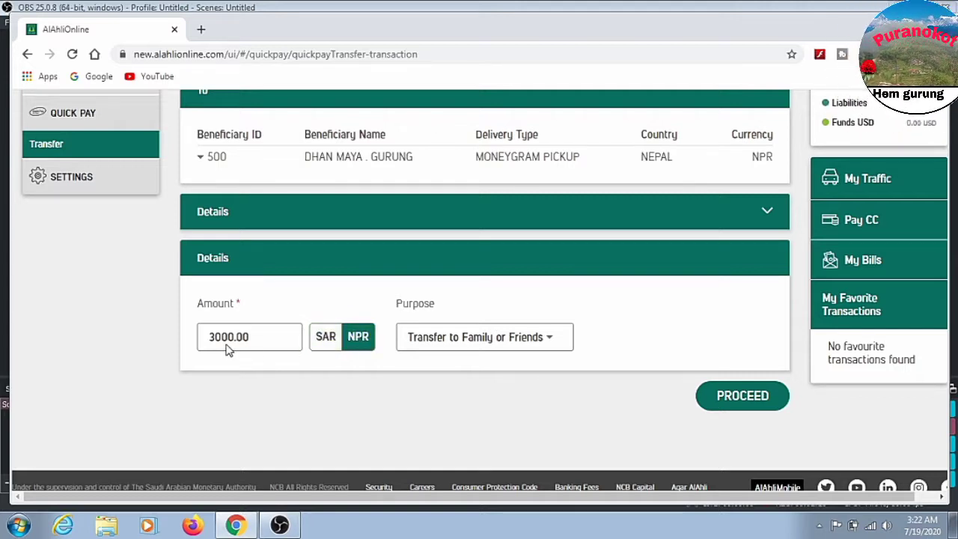
click(319, 343)
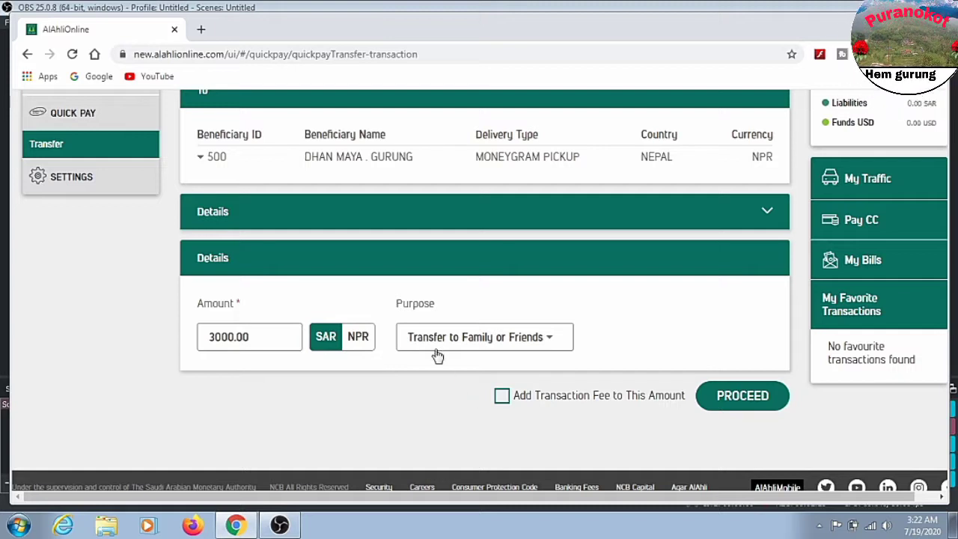
click(549, 340)
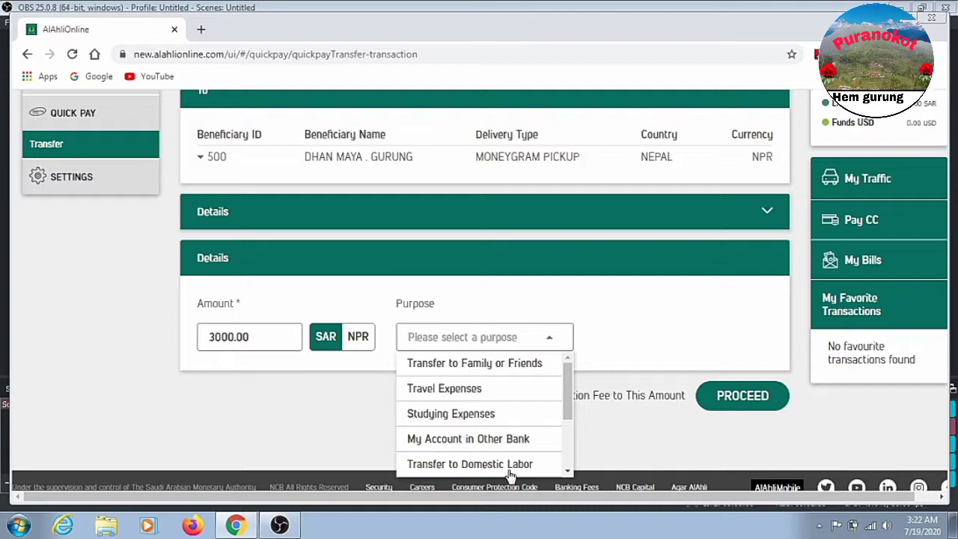
Set purpose to Transfer to Family or Friends, tick Add Transaction Fee, and proceed
click(568, 472)
click(568, 474)
click(569, 473)
click(569, 473)
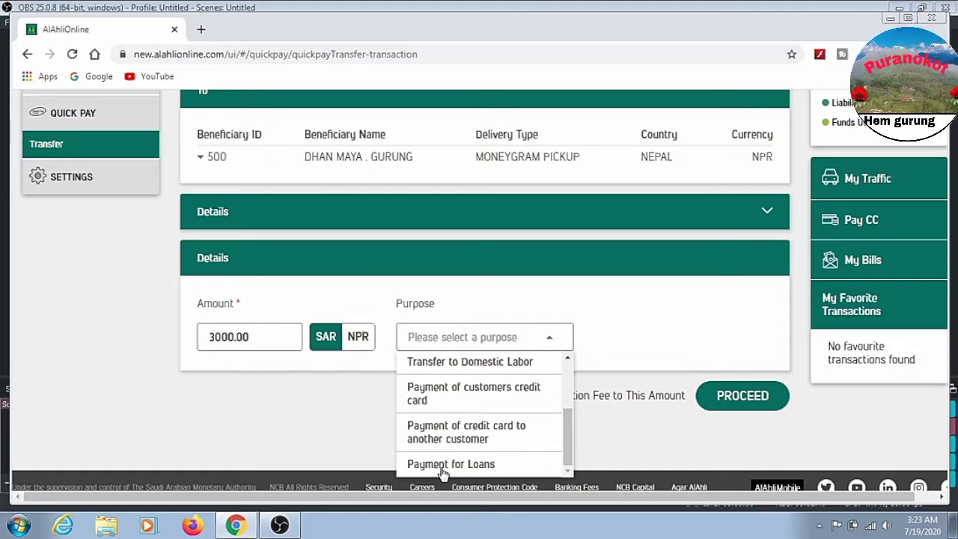
drag(569, 436, 564, 387)
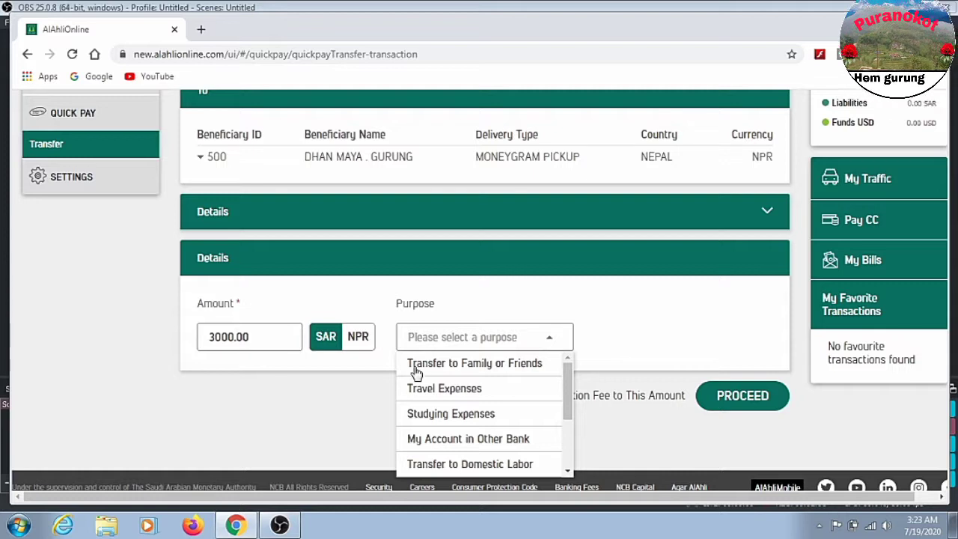
click(495, 367)
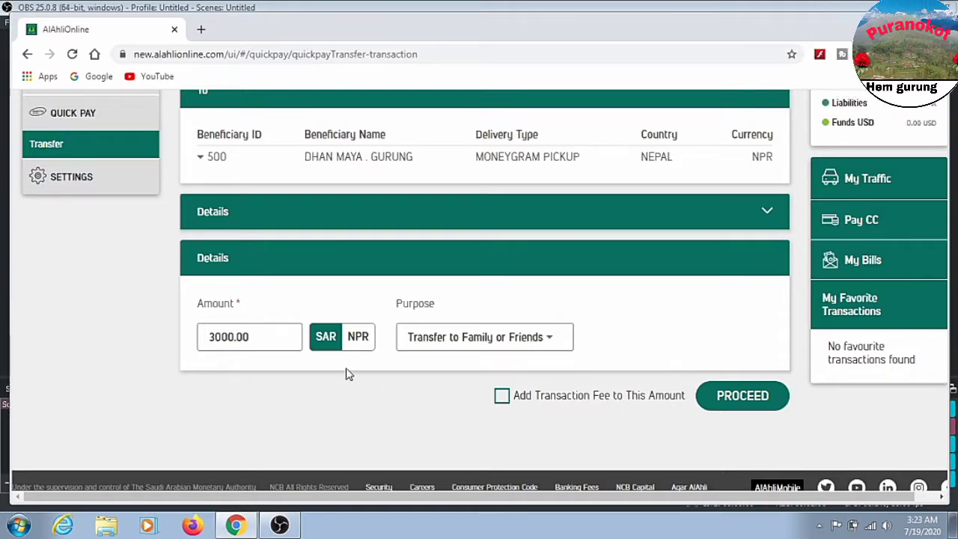
click(503, 396)
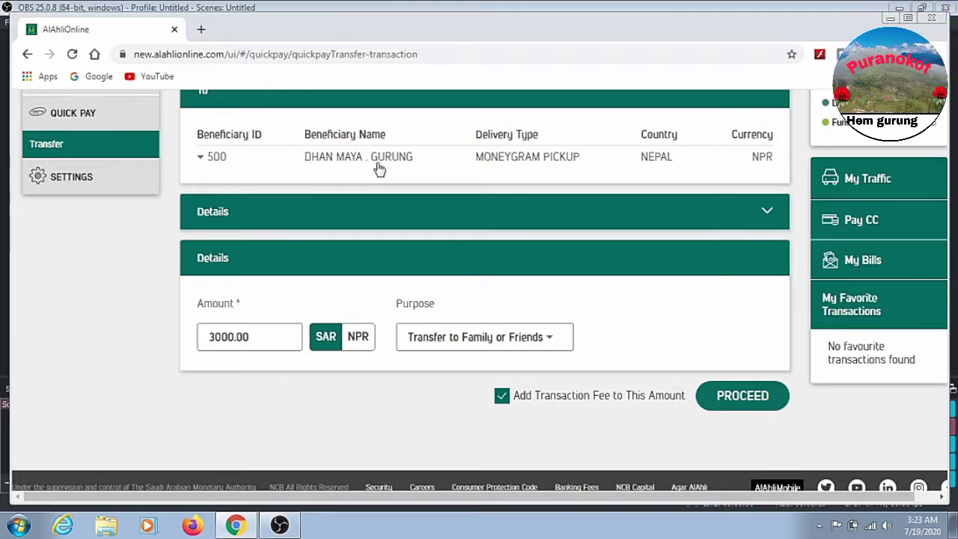
click(742, 397)
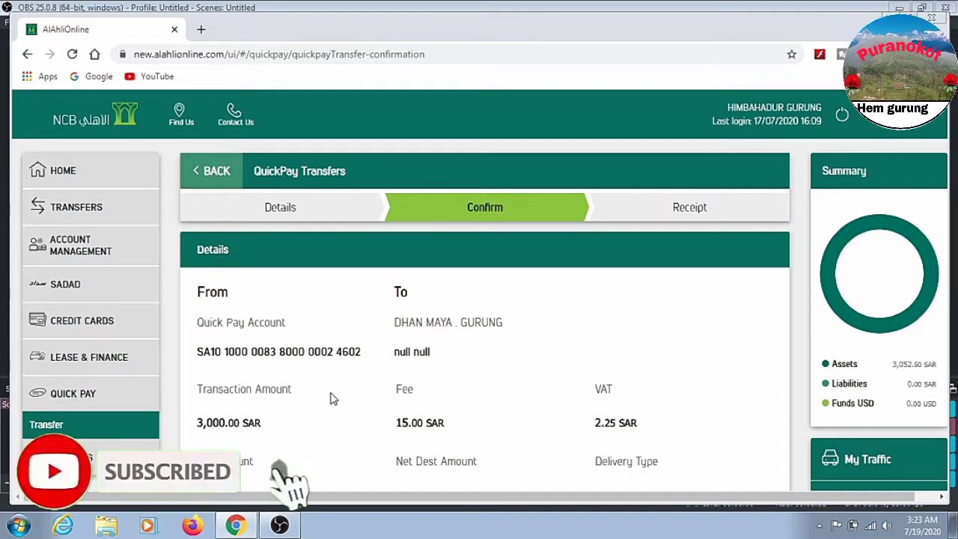
Review the confirmation: 3,017.25 SAR total with 15.00 fee, 2.25 VAT, 94,824.30 NPR delivered
scroll(556, 393, down, 1)
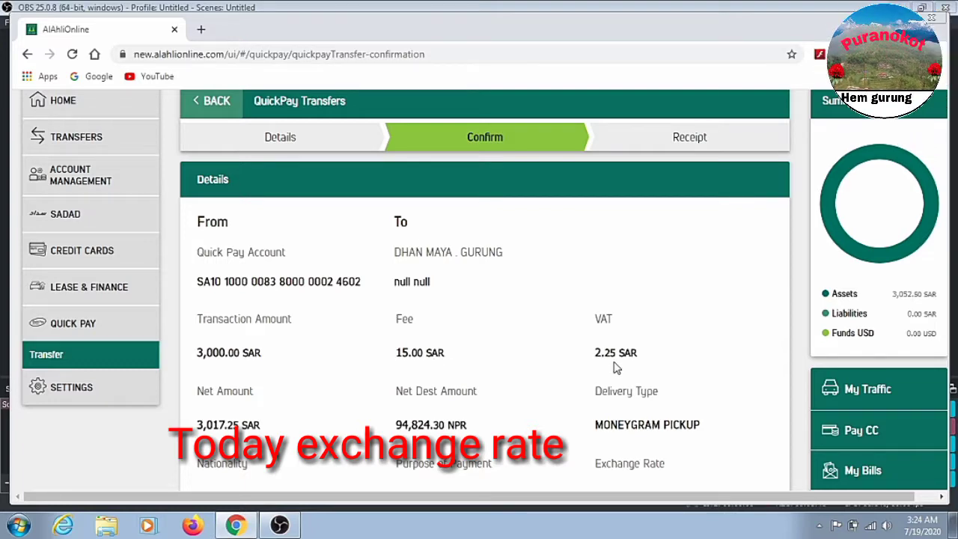
scroll(530, 353, down, 1)
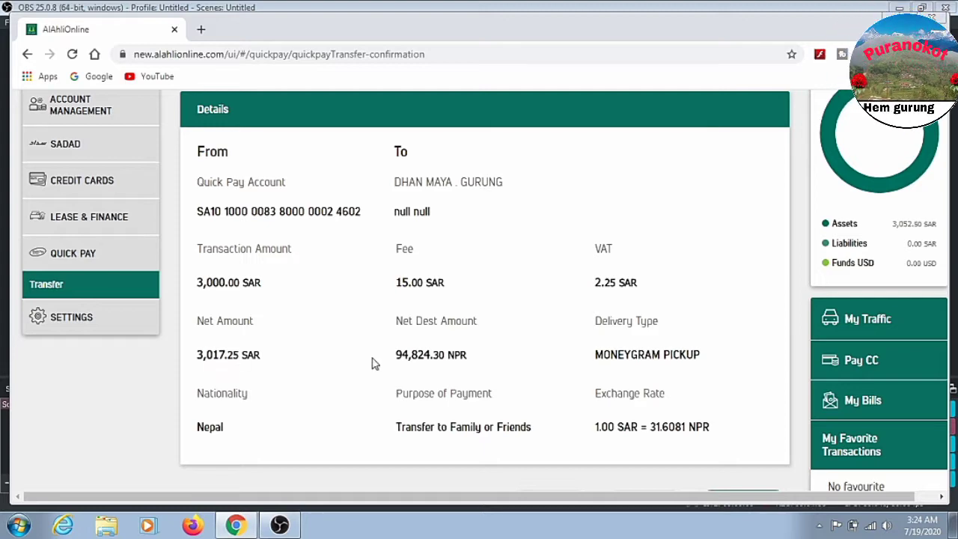
scroll(315, 337, up, 2)
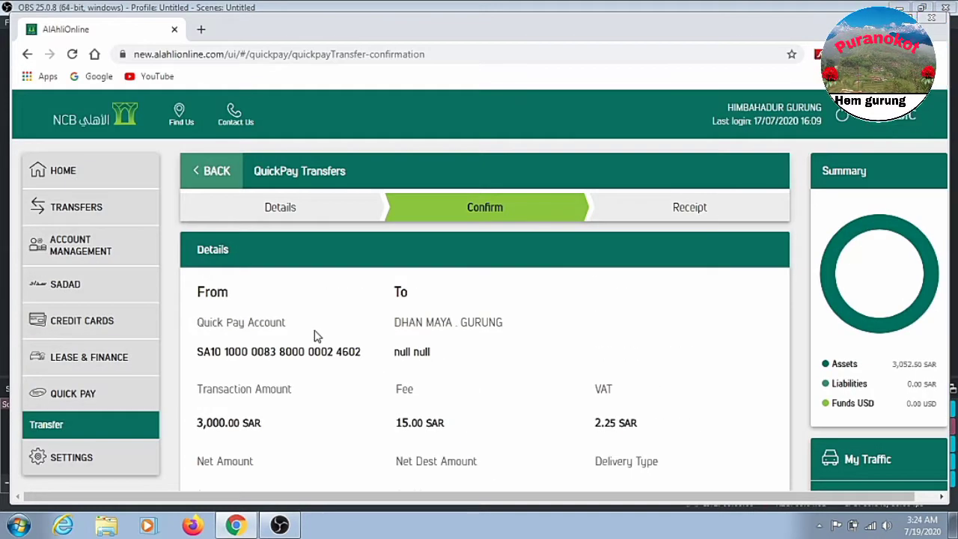
Go back, untick Add Transaction Fee, and resubmit so the net total is 3,000.00 SAR
click(212, 172)
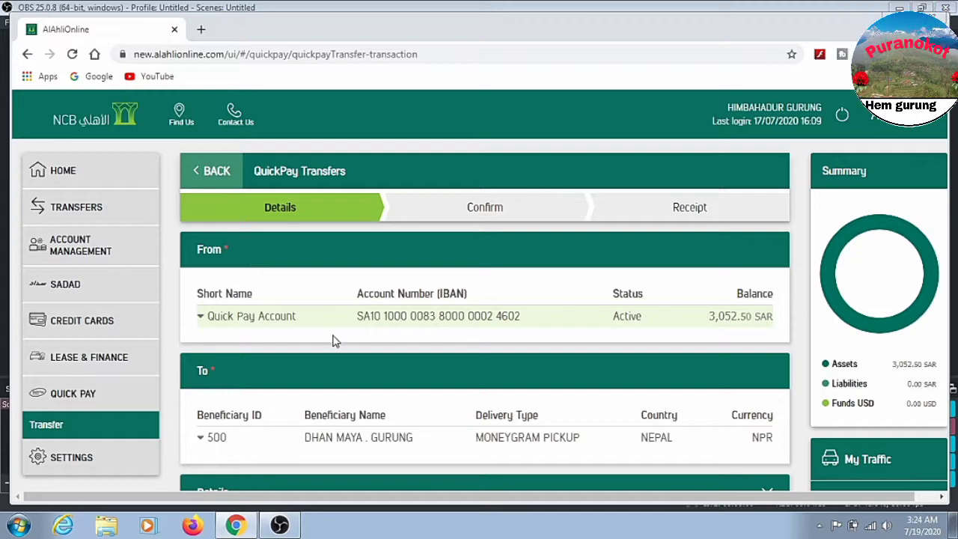
scroll(335, 341, down, 2)
scroll(351, 378, up, 1)
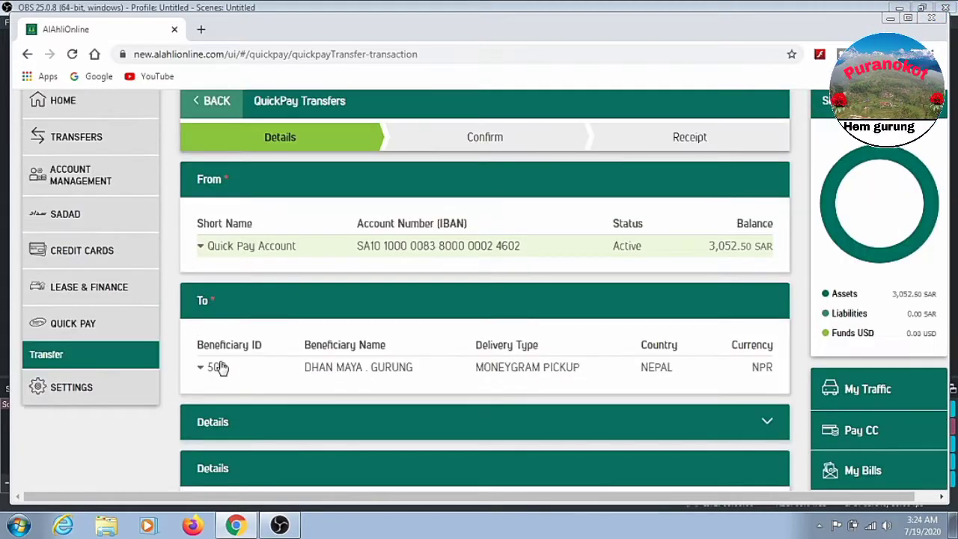
scroll(368, 358, down, 1)
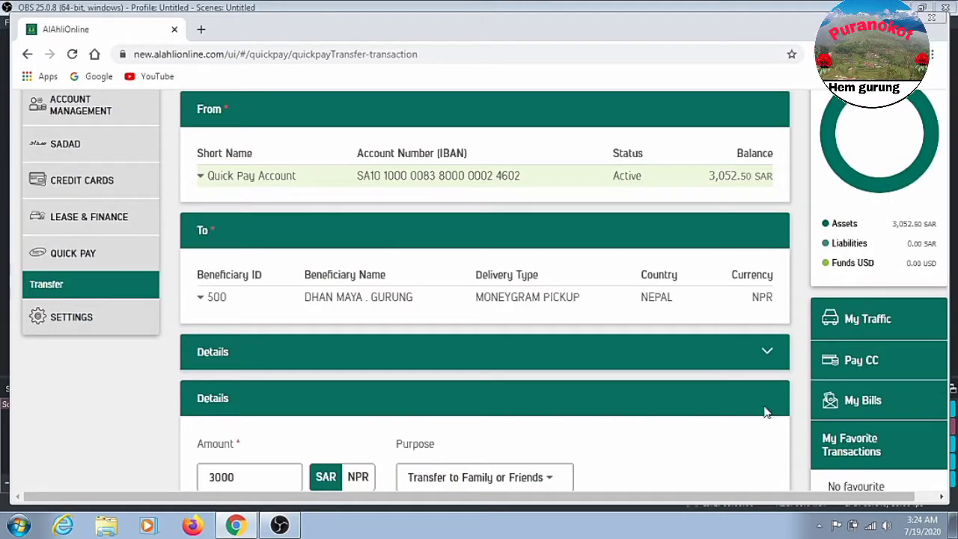
scroll(382, 305, down, 1)
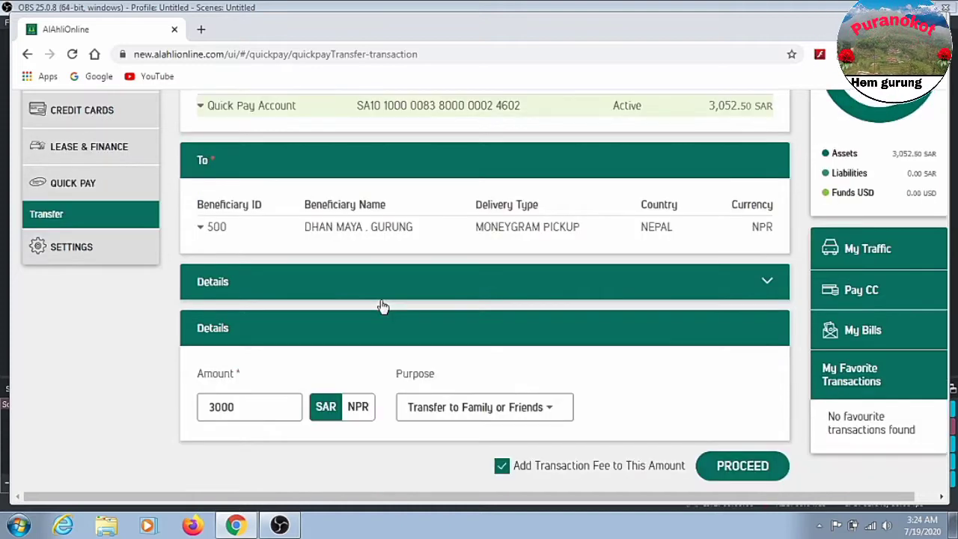
scroll(382, 305, up, 1)
scroll(352, 352, down, 1)
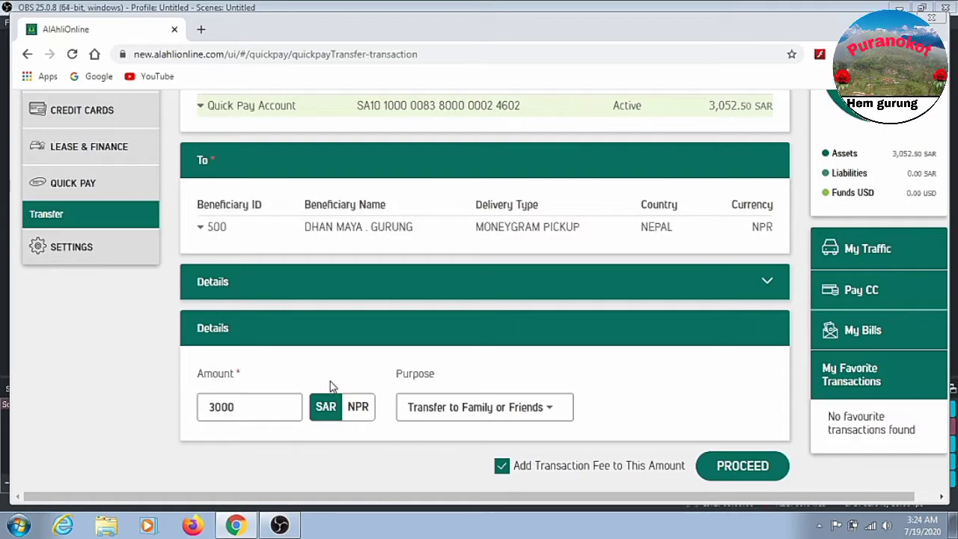
click(501, 467)
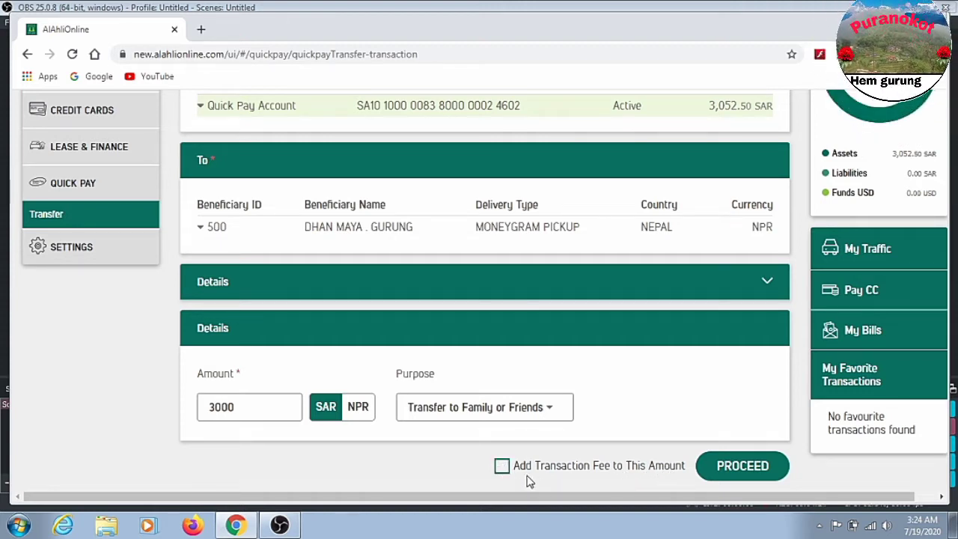
click(758, 470)
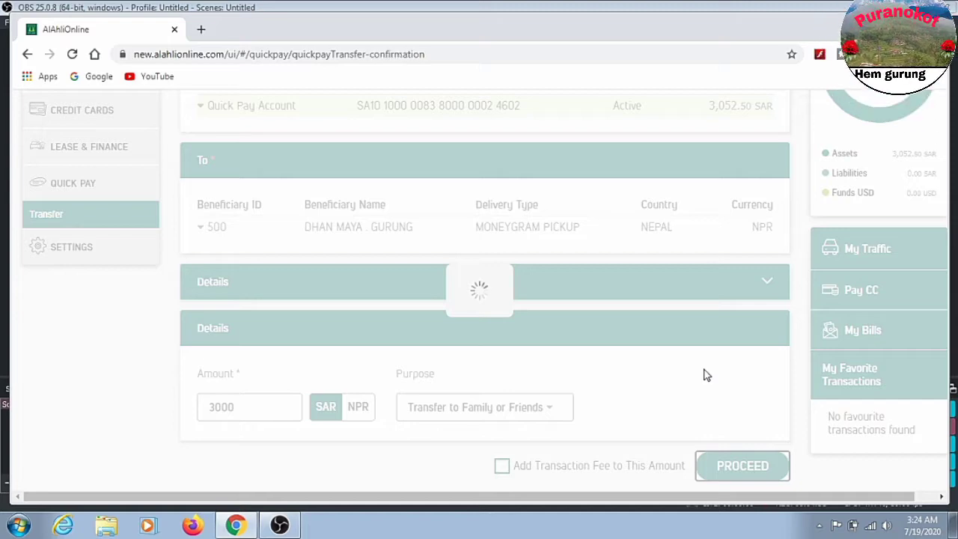
scroll(661, 306, down, 1)
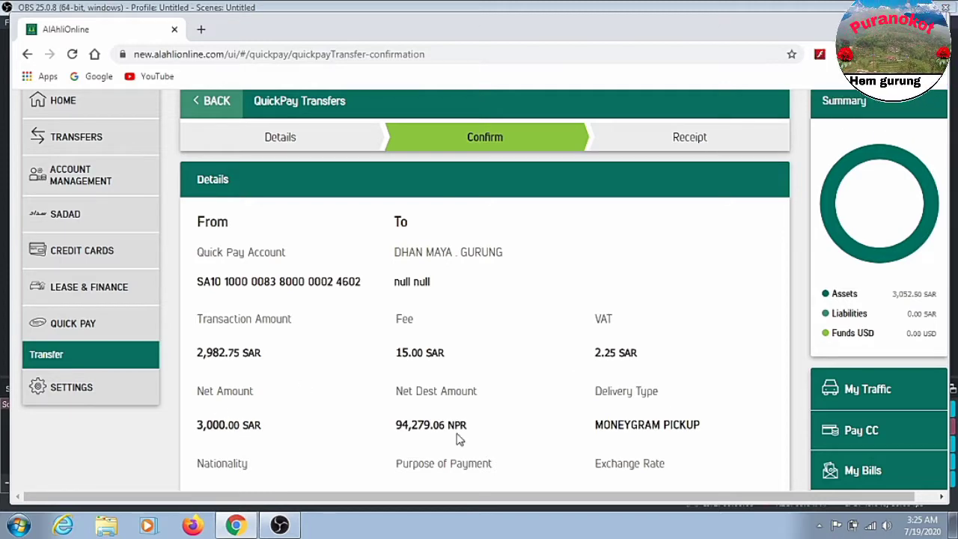
scroll(678, 439, down, 1)
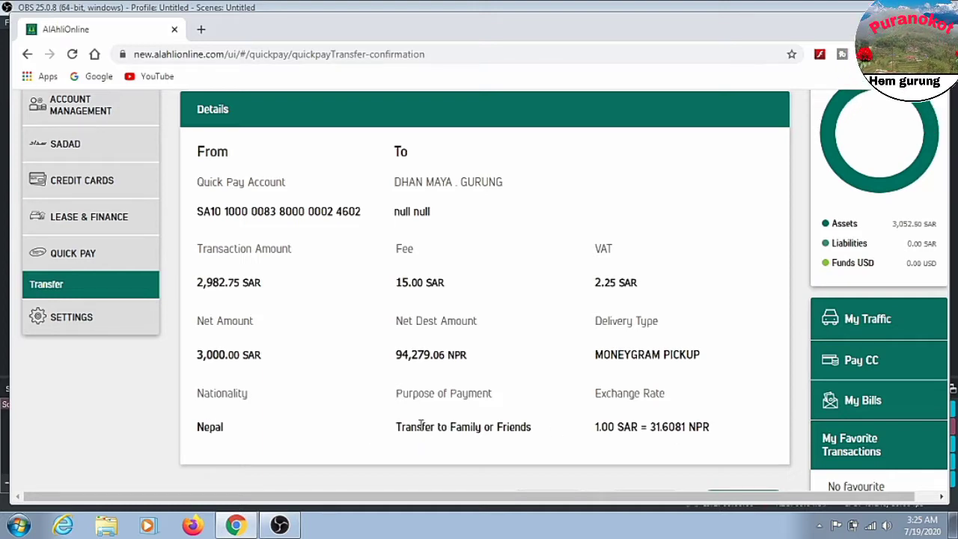
scroll(599, 417, down, 1)
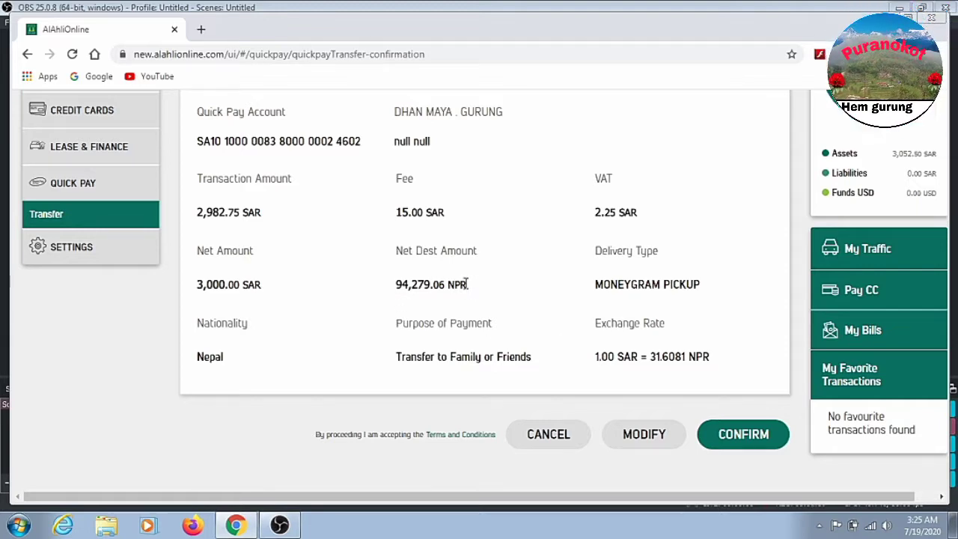
drag(467, 284, 396, 285)
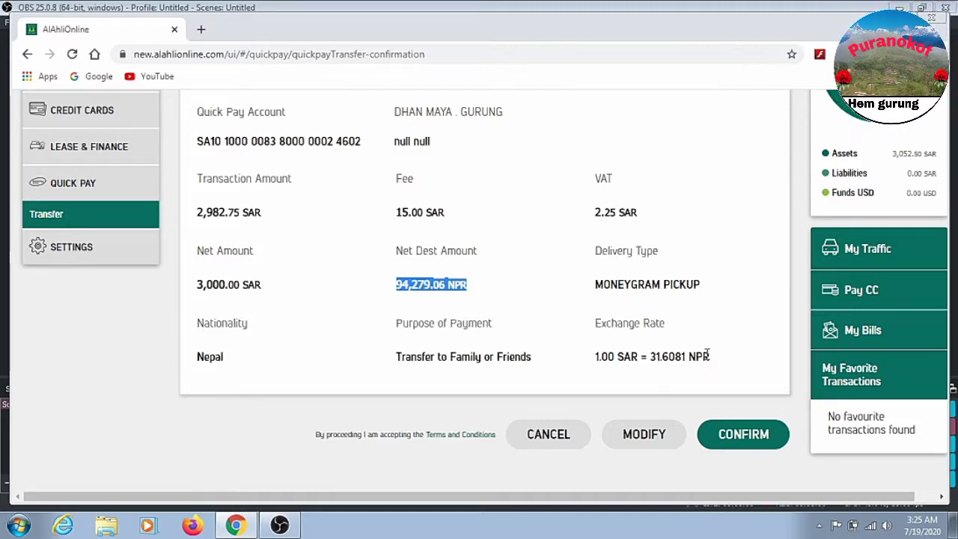
drag(709, 357, 581, 364)
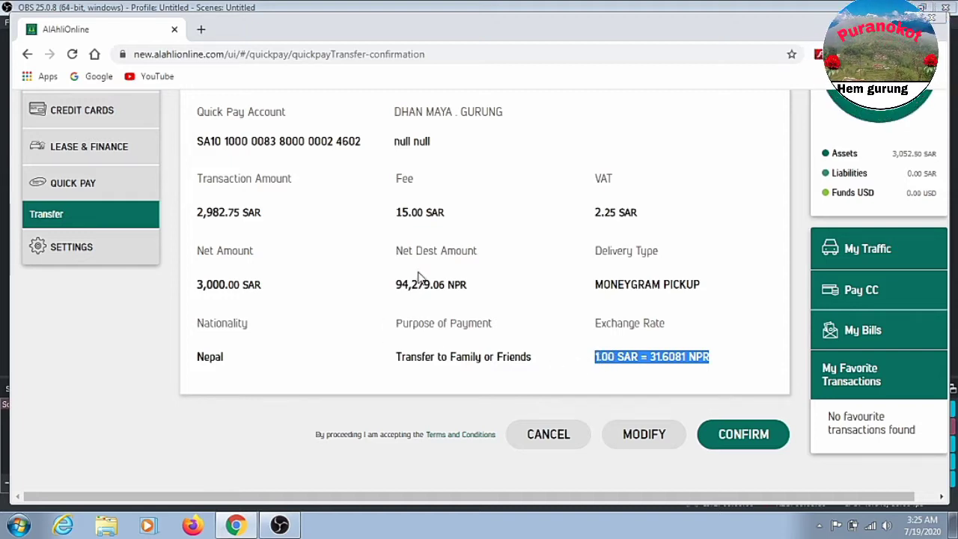
drag(262, 284, 194, 292)
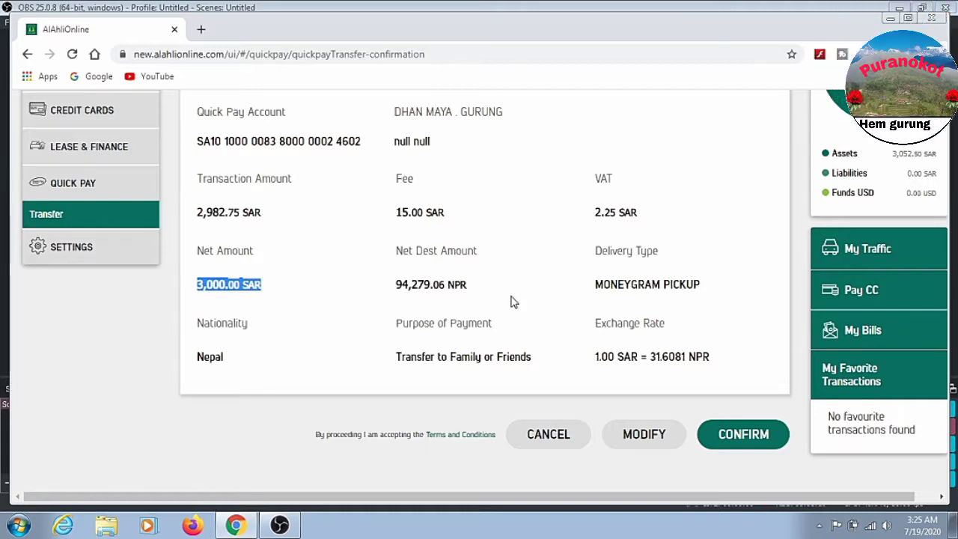
click(470, 288)
drag(470, 288, 387, 298)
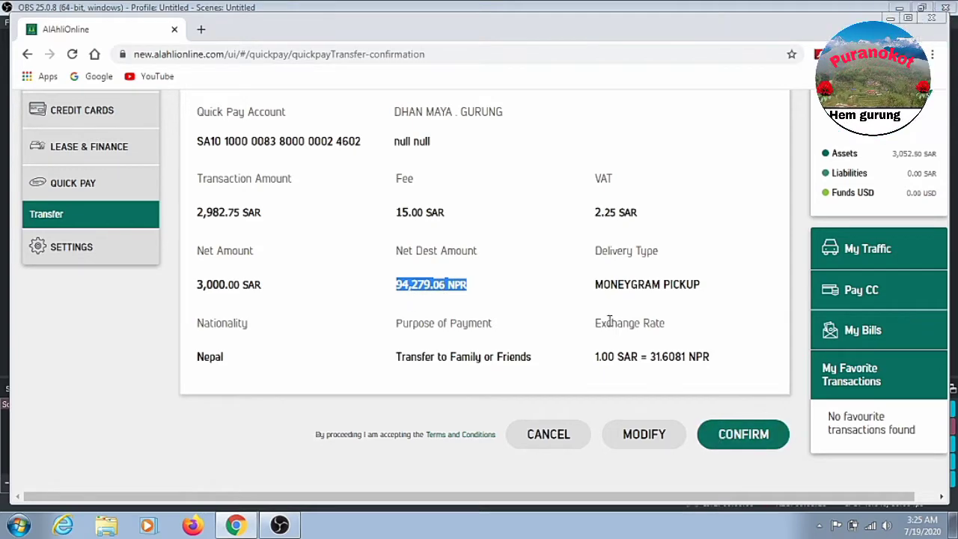
scroll(610, 320, up, 2)
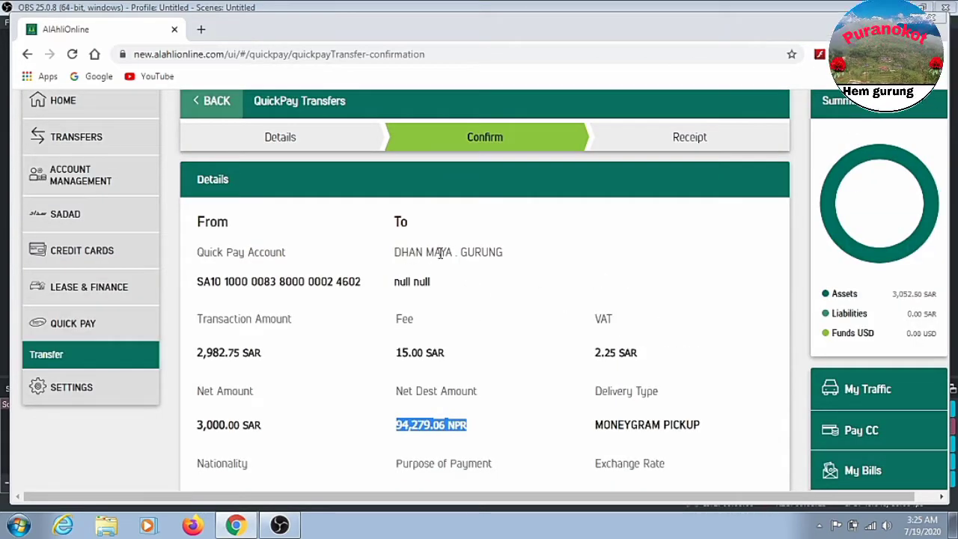
drag(503, 251, 395, 252)
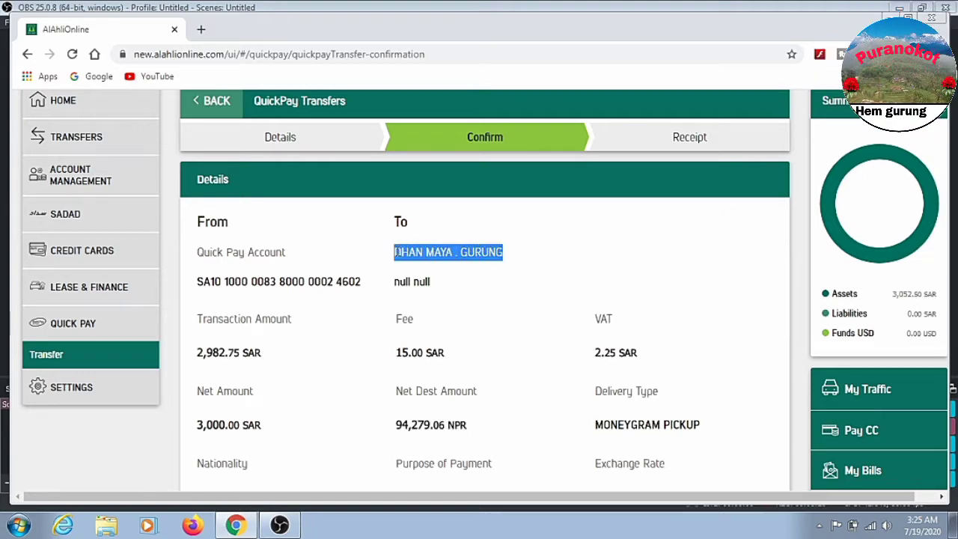
scroll(603, 242, down, 2)
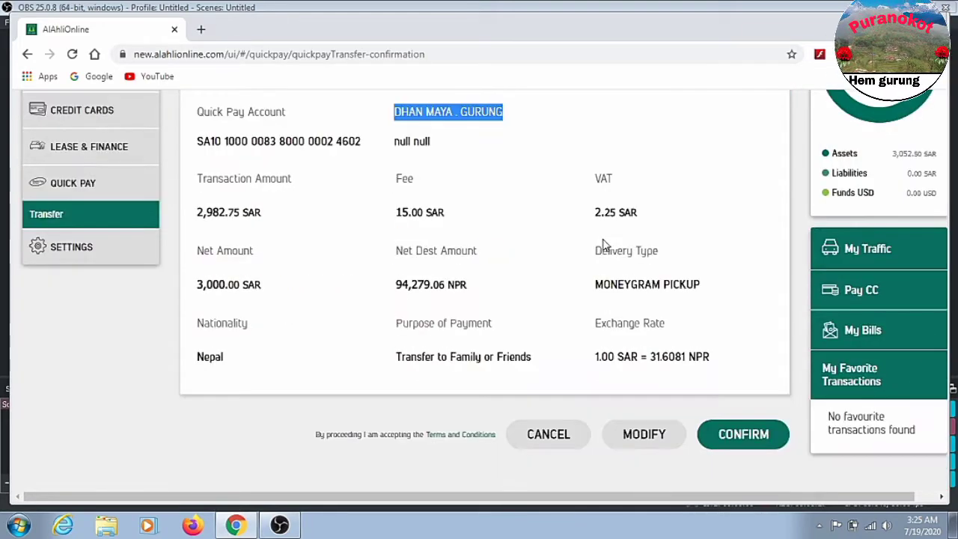
click(750, 438)
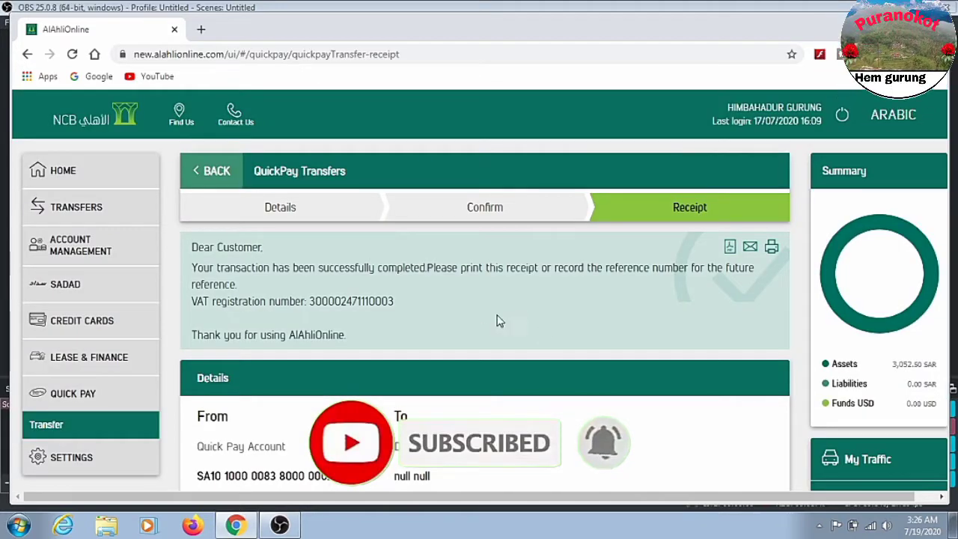
scroll(517, 322, down, 4)
scroll(517, 322, down, 1)
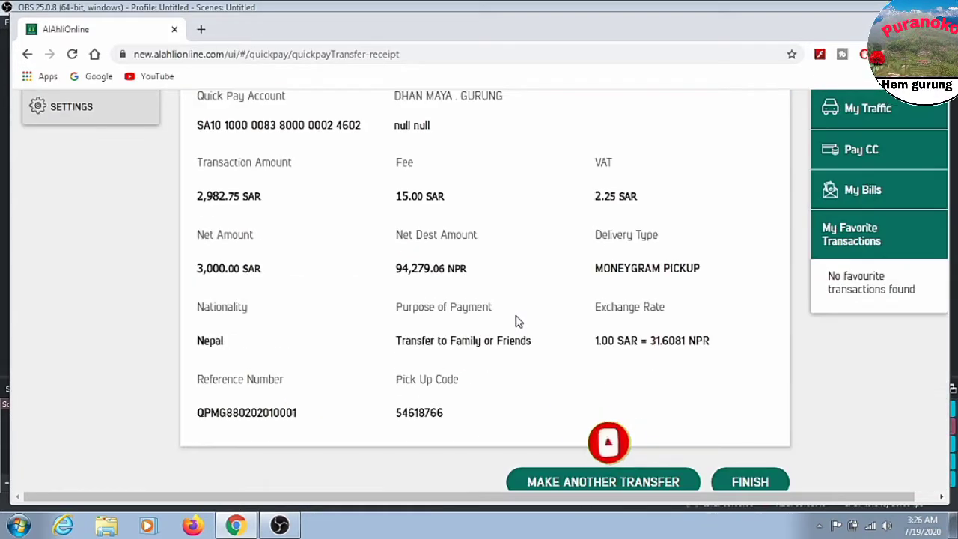
scroll(355, 429, up, 1)
scroll(449, 421, down, 1)
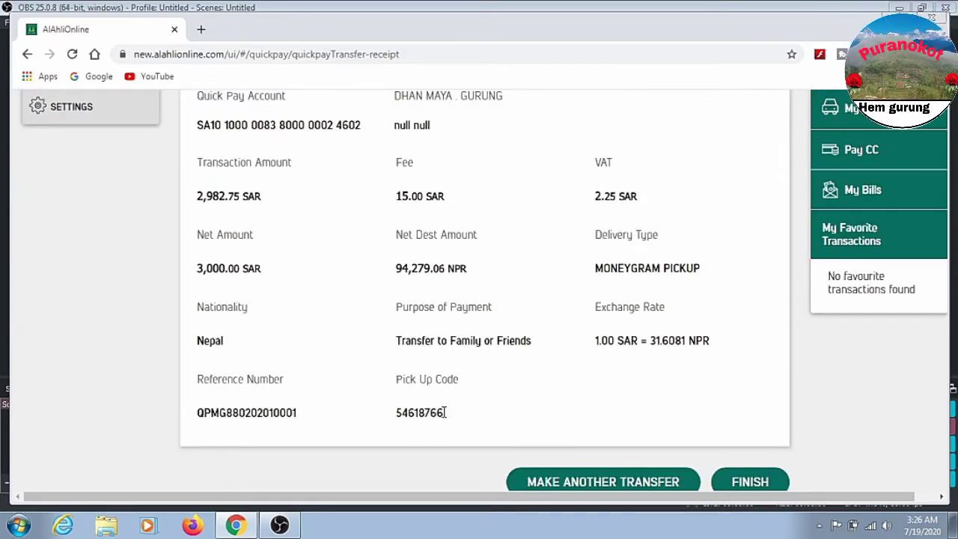
scroll(593, 372, up, 1)
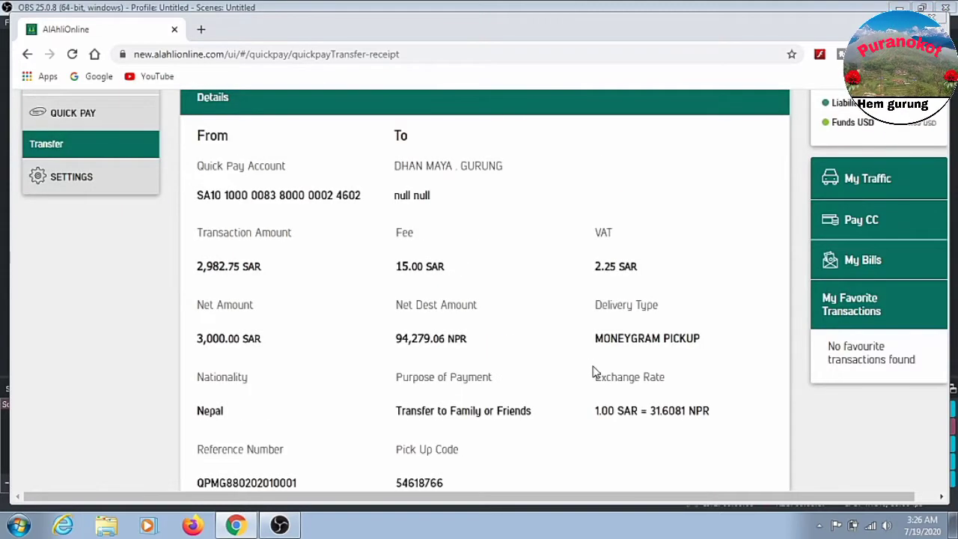
scroll(592, 372, up, 3)
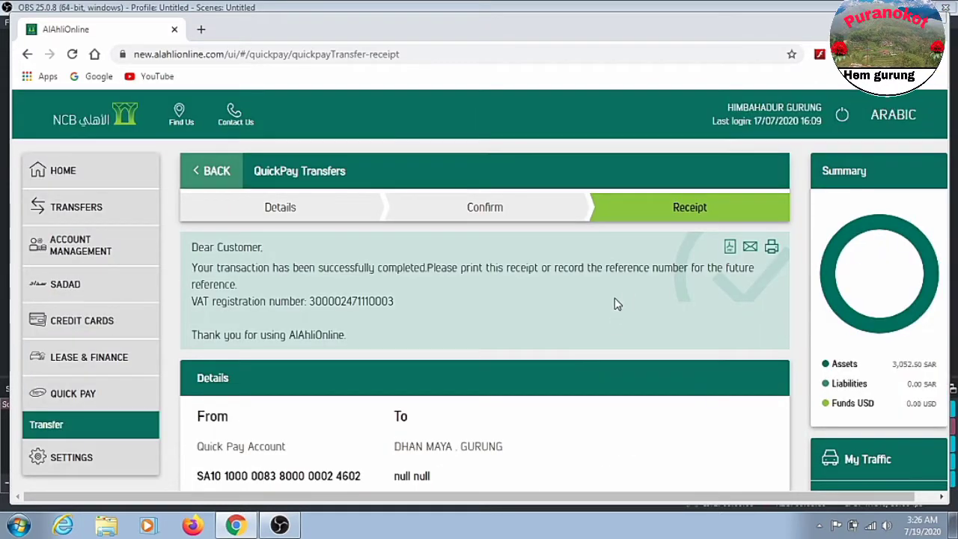
Download the transfer receipt as PDF and save it to the Desktop
click(730, 248)
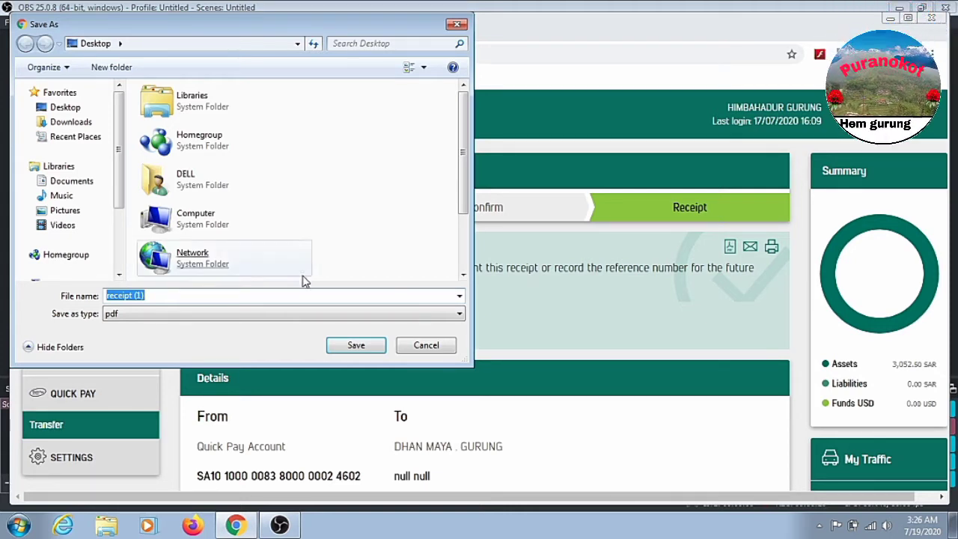
click(60, 109)
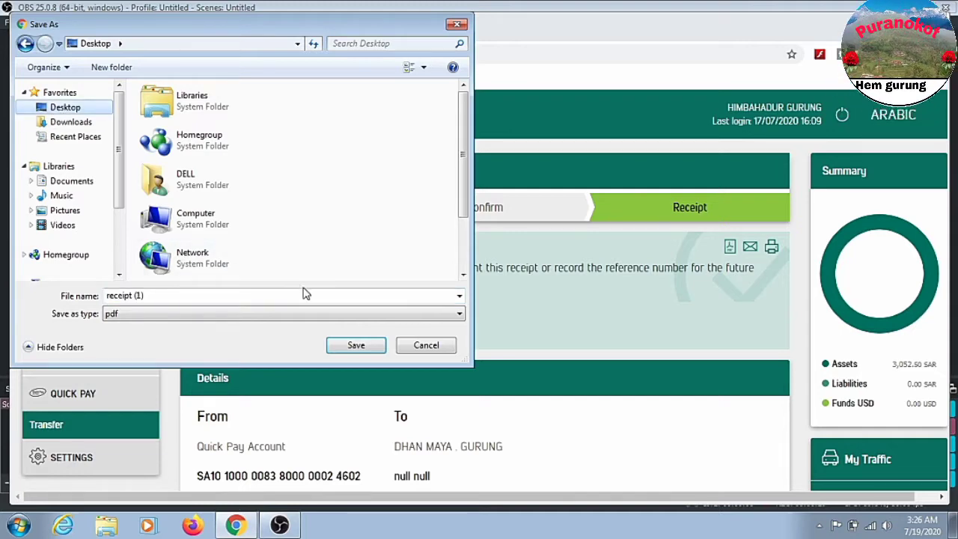
click(358, 351)
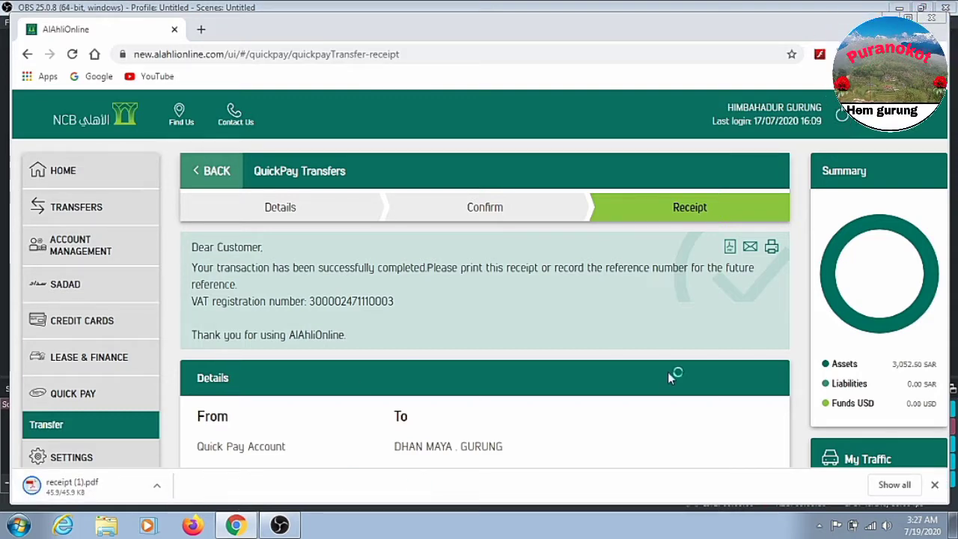
Bring up the options menu for the downloaded receipt (1).pdf file
scroll(668, 372, down, 1)
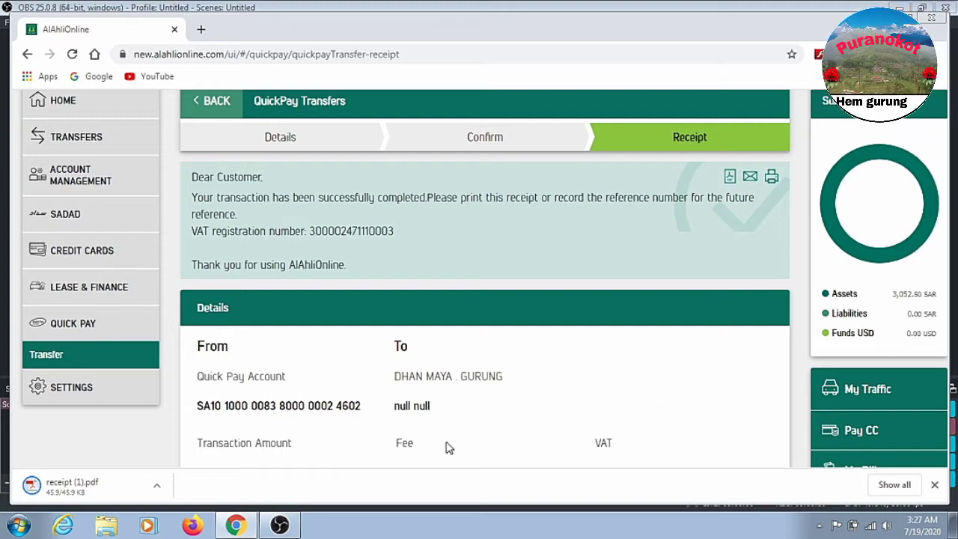
scroll(651, 407, down, 3)
scroll(648, 406, down, 2)
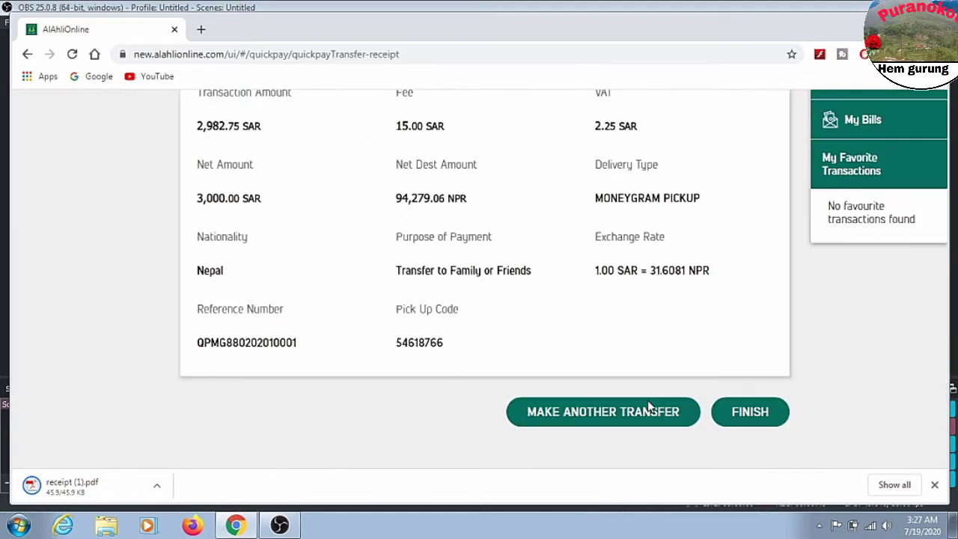
click(748, 413)
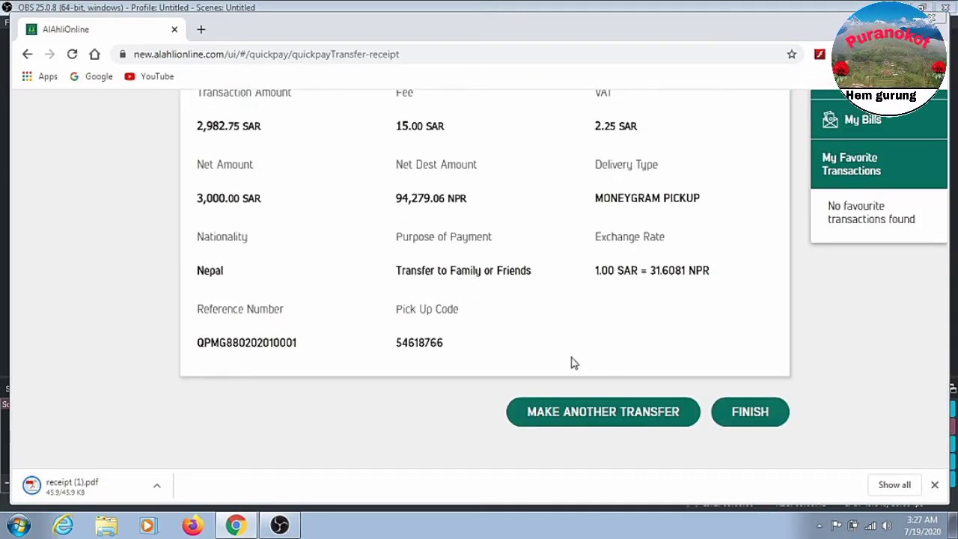
scroll(571, 361, up, 3)
scroll(554, 367, down, 2)
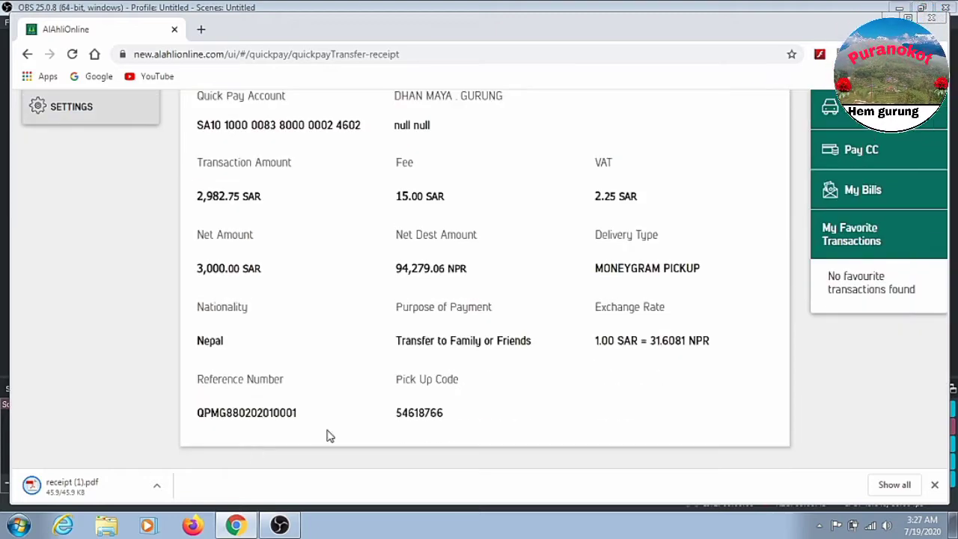
click(157, 485)
click(184, 381)
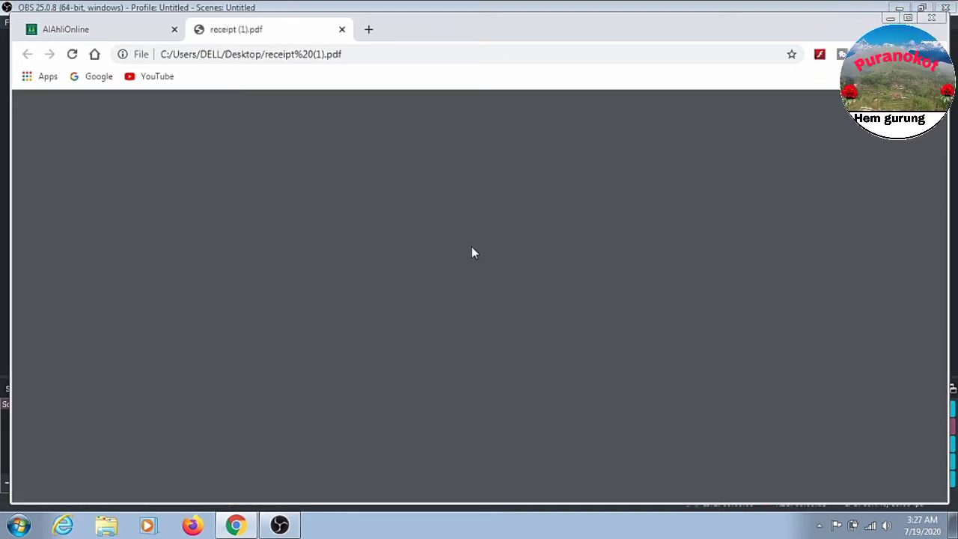
scroll(464, 252, down, 2)
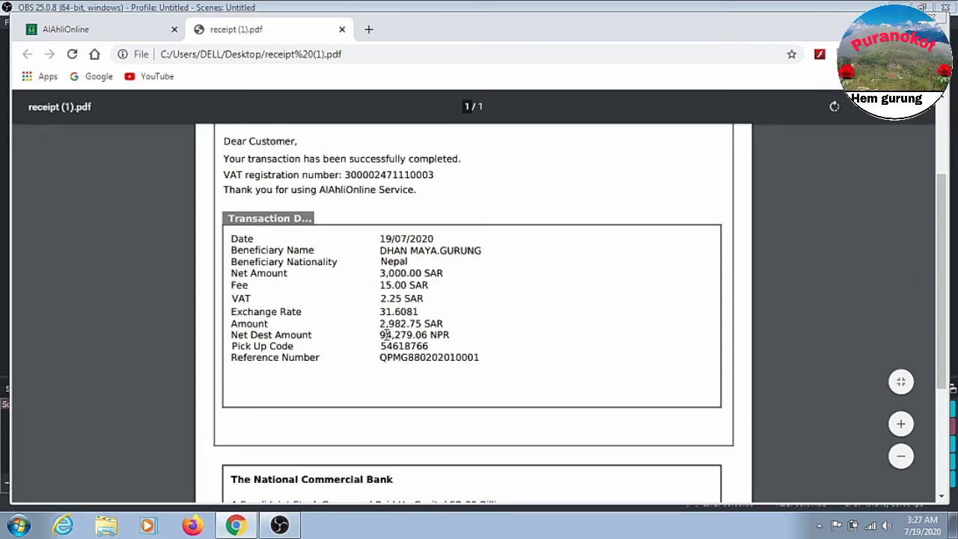
scroll(480, 313, down, 2)
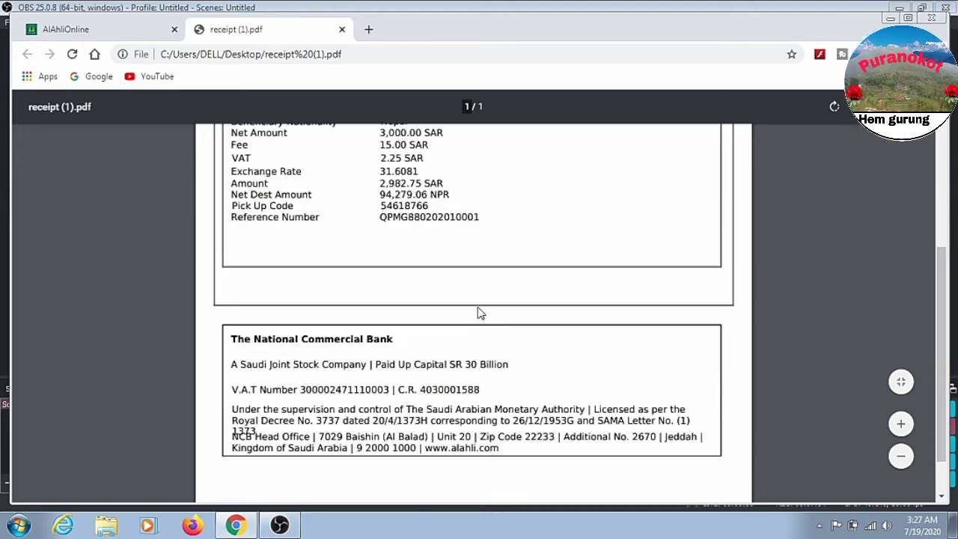
scroll(476, 315, up, 2)
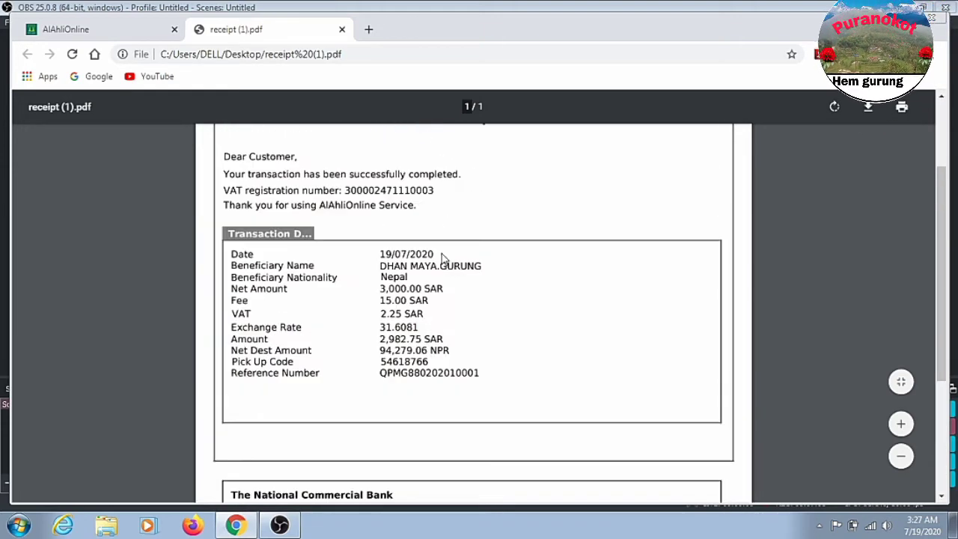
click(342, 30)
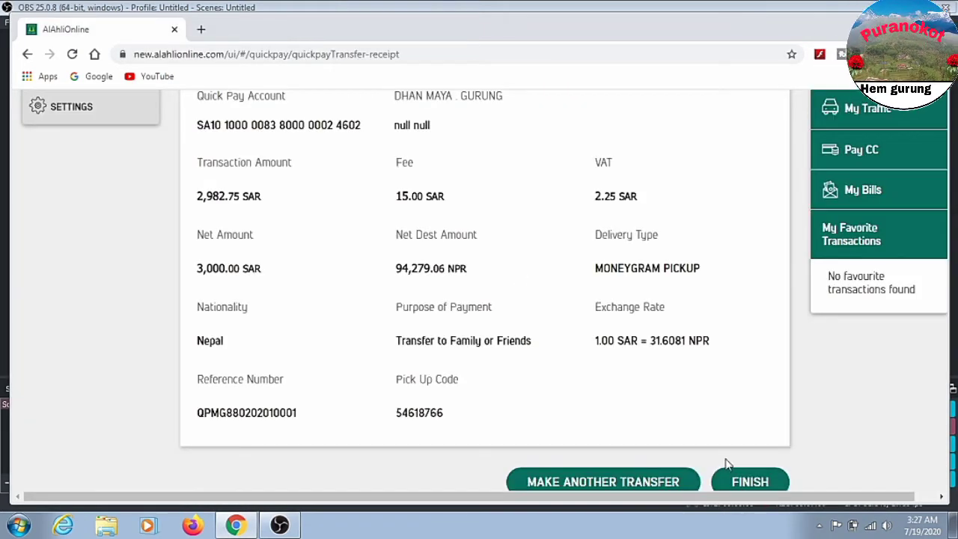
Finish the QuickPay MoneyGram transfer and return to the home dashboard
scroll(796, 394, down, 1)
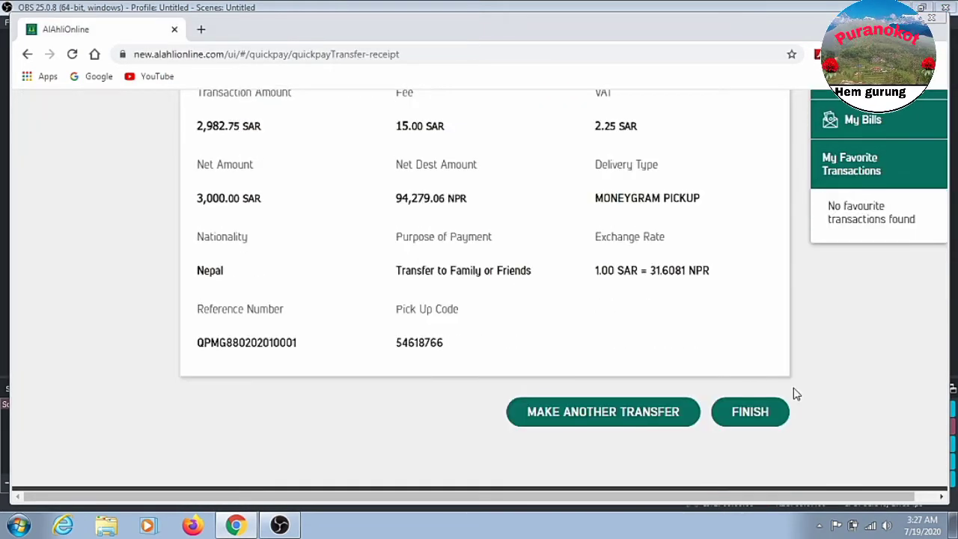
click(751, 412)
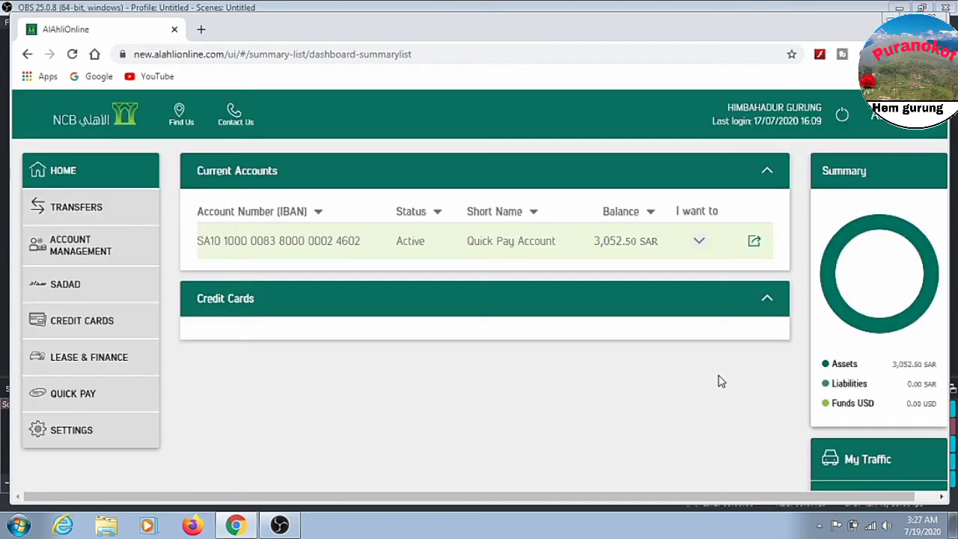
scroll(677, 302, down, 3)
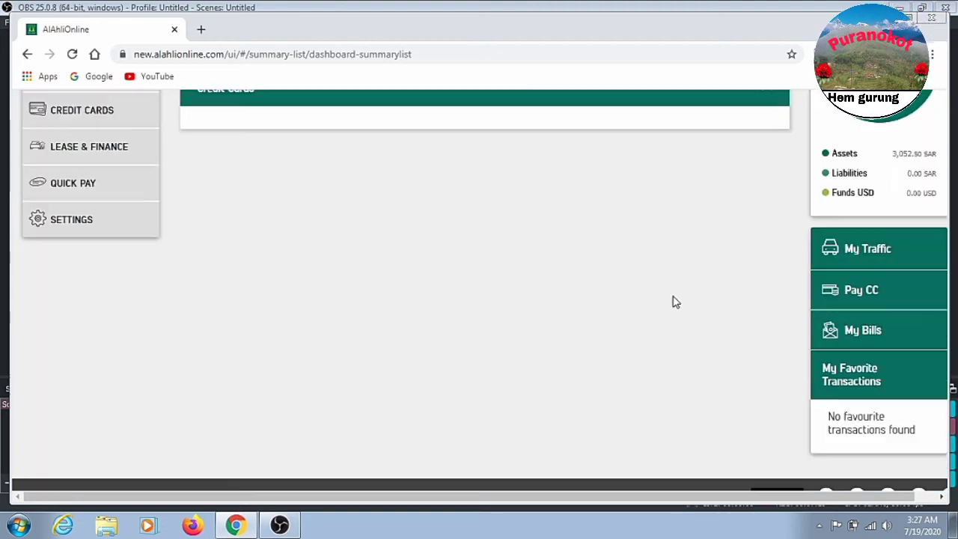
Log out of AlAhliOnline from the header power icon and confirm the logout
scroll(661, 297, up, 2)
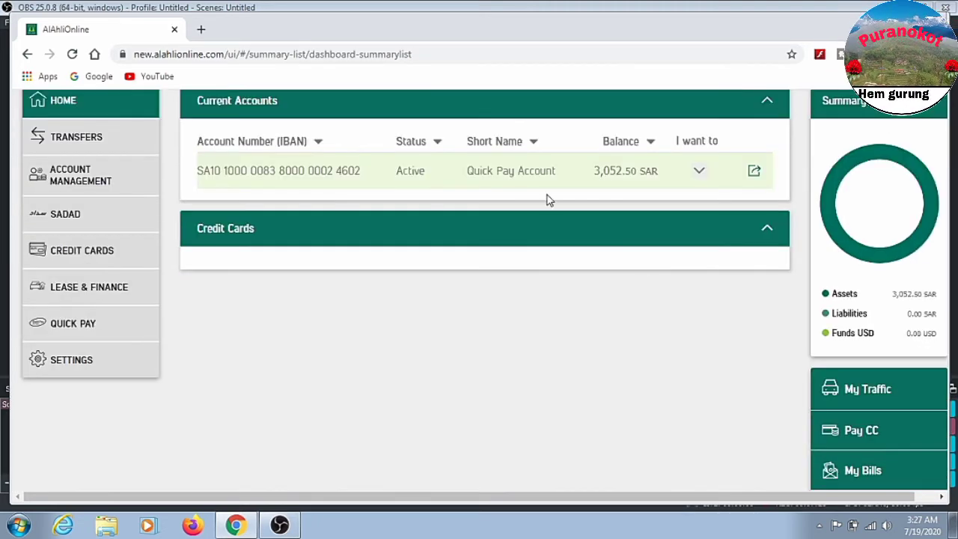
scroll(673, 264, up, 1)
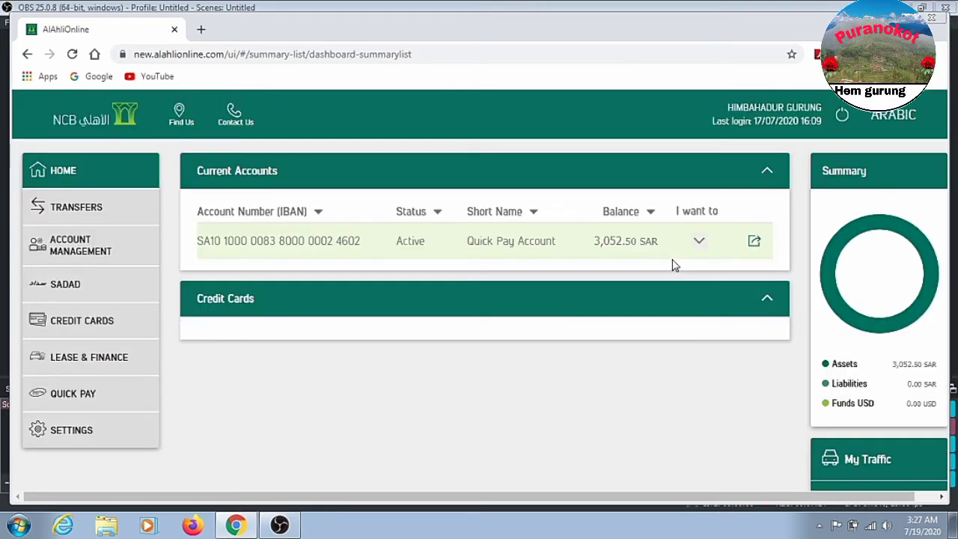
click(844, 118)
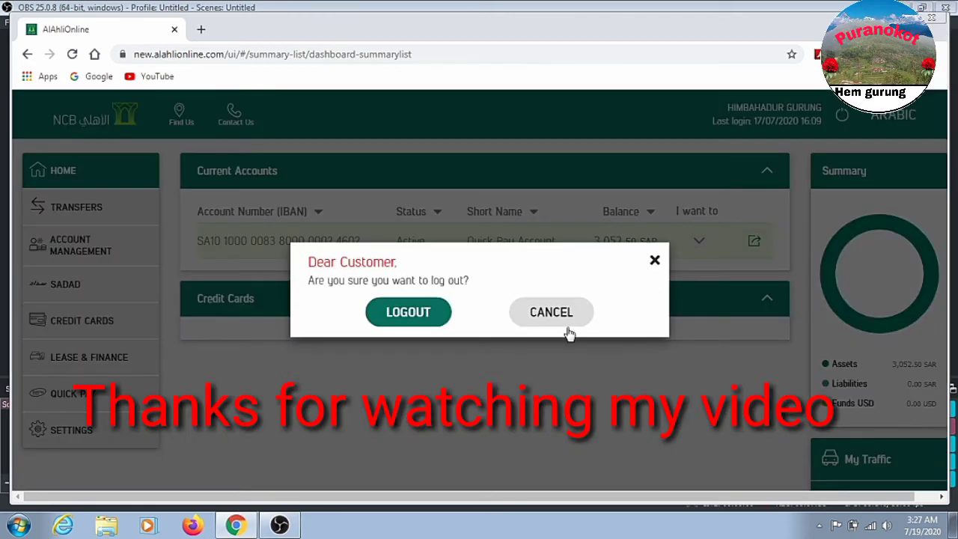
click(435, 315)
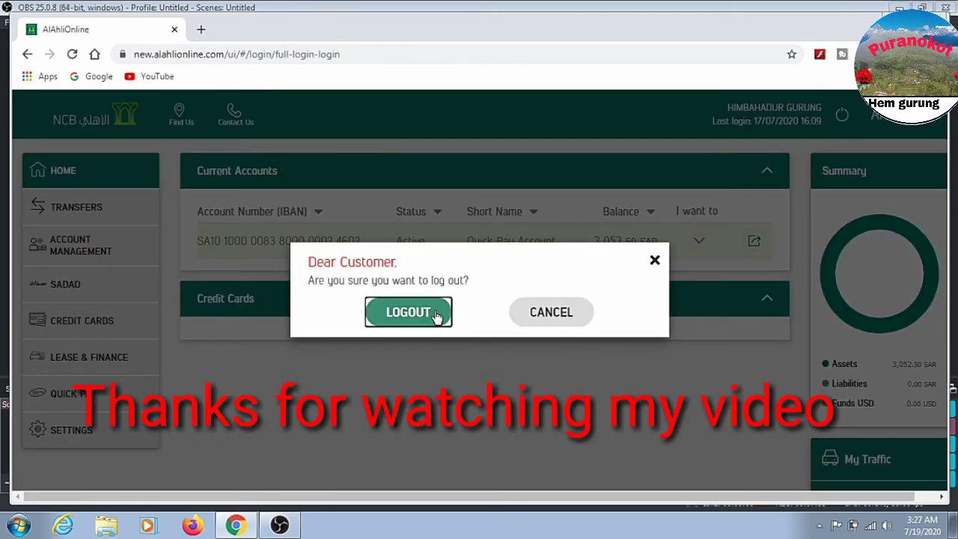